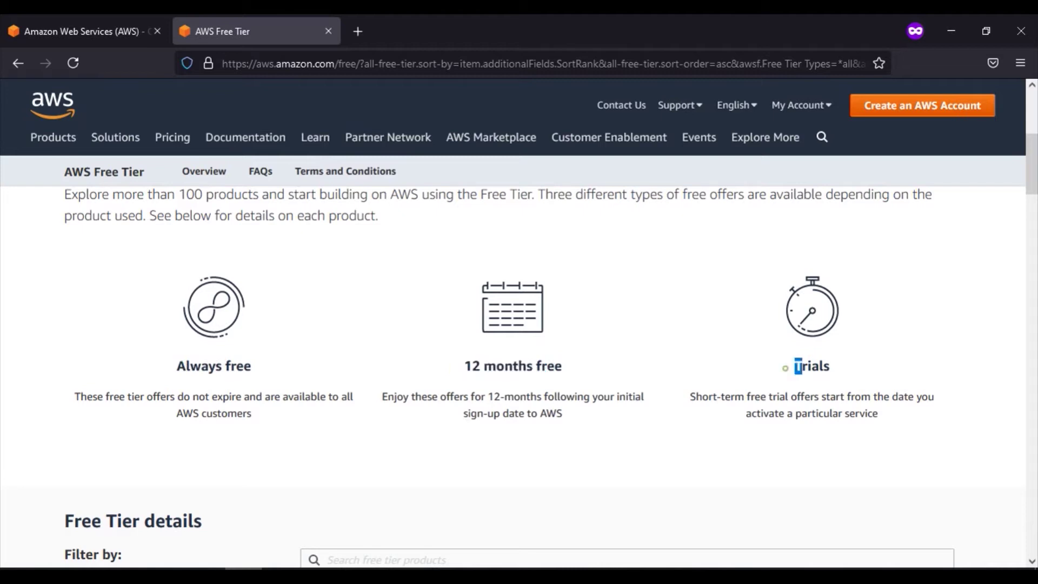
Step: Read through the Always free, 12 months free and Trials offer descriptions
left_click_drag(75, 396, 251, 414)
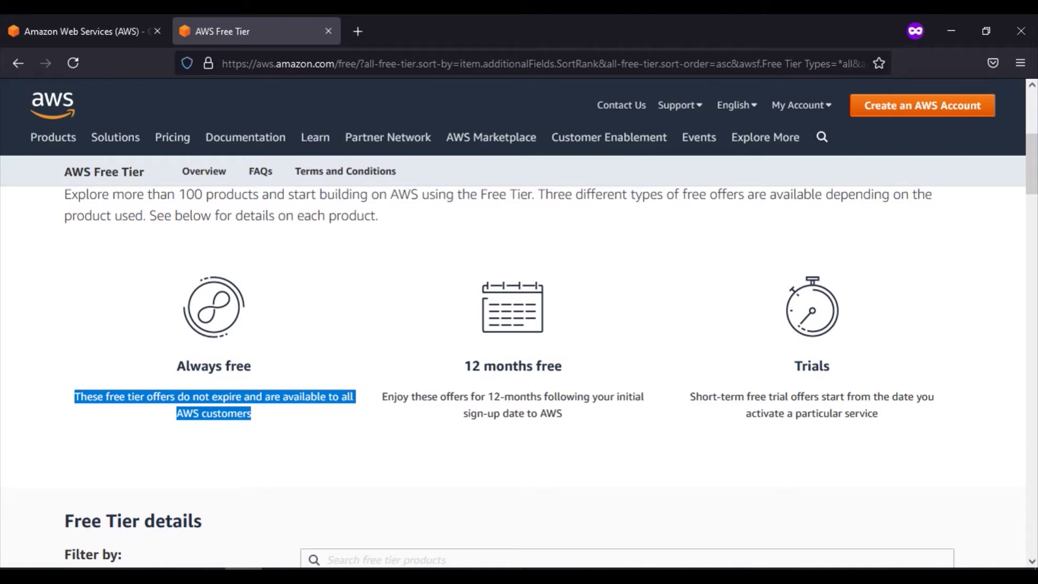
left_click_drag(382, 397, 563, 413)
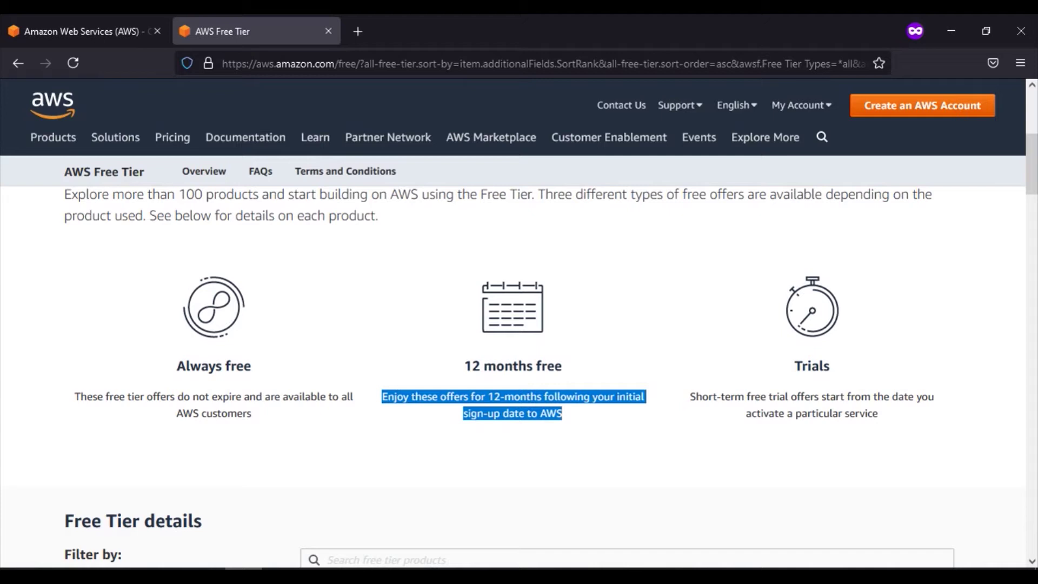
left_click(563, 413)
left_click_drag(563, 414, 387, 397)
double_click(811, 366)
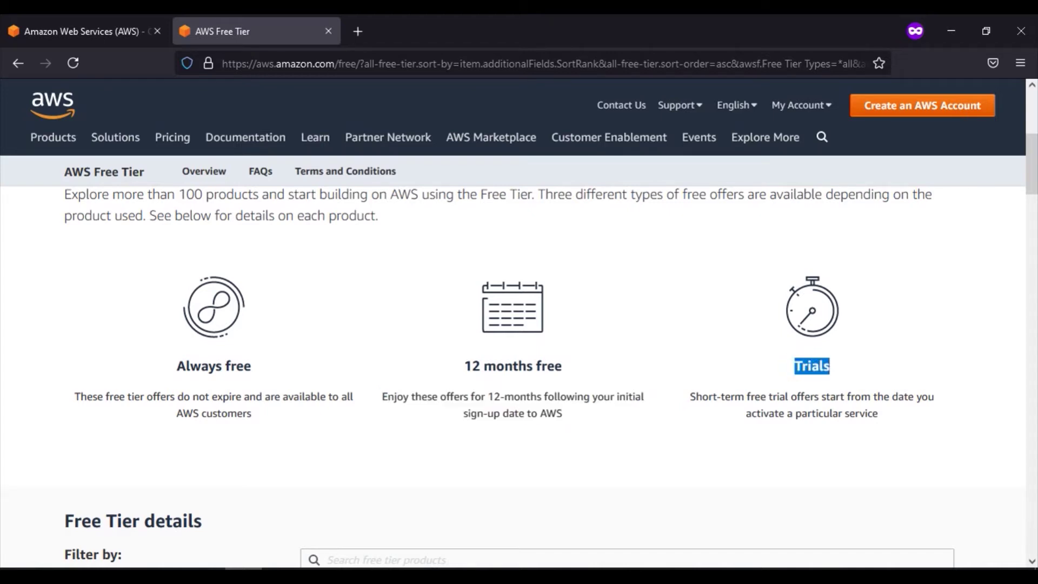
left_click(878, 414)
left_click_drag(878, 413, 696, 396)
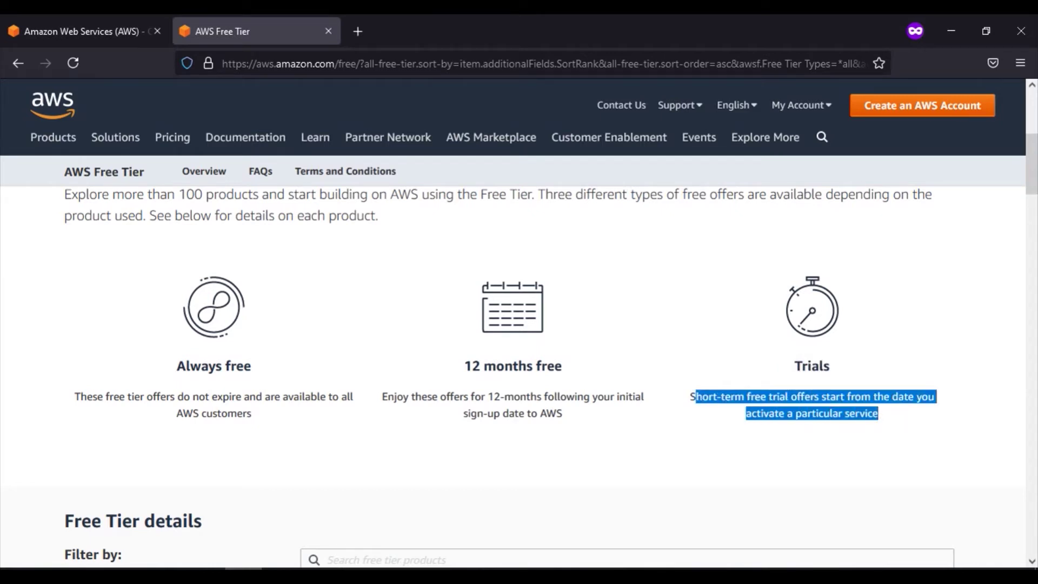
left_click(741, 454)
Step: Scroll the Free Tier details, start Create a Free Account, and switch to Gmail
scroll(741, 455, "down", 2)
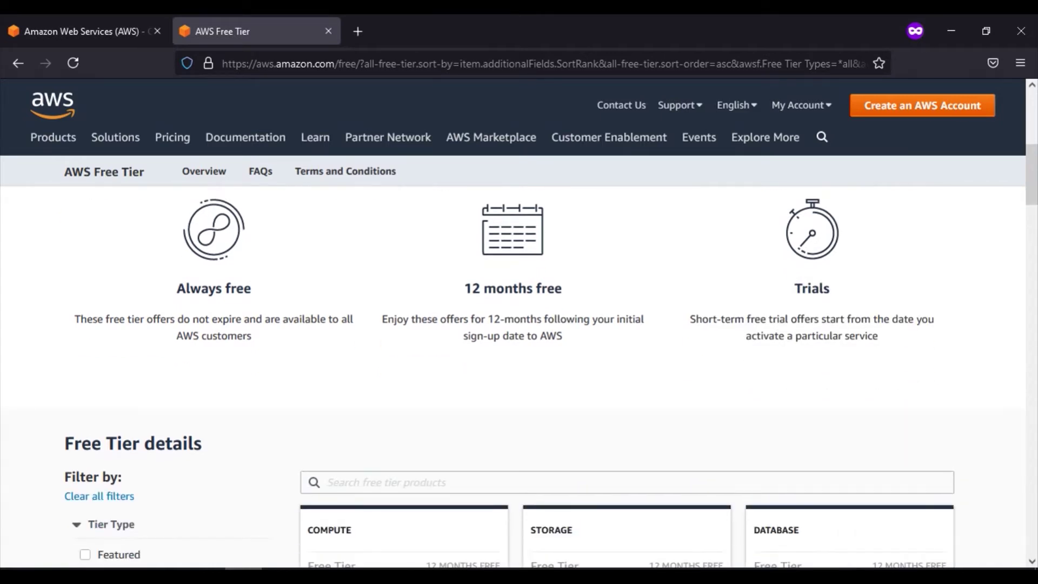
scroll(555, 377, "down", 8)
scroll(627, 378, "down", 3)
scroll(627, 379, "up", 5)
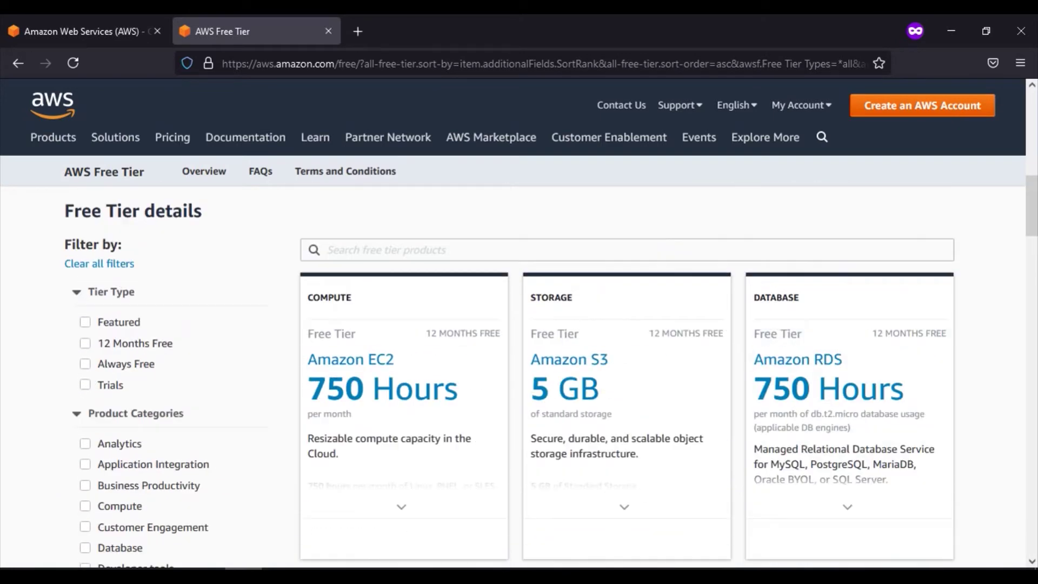
scroll(627, 378, "up", 10)
left_click_drag(331, 254, 147, 249)
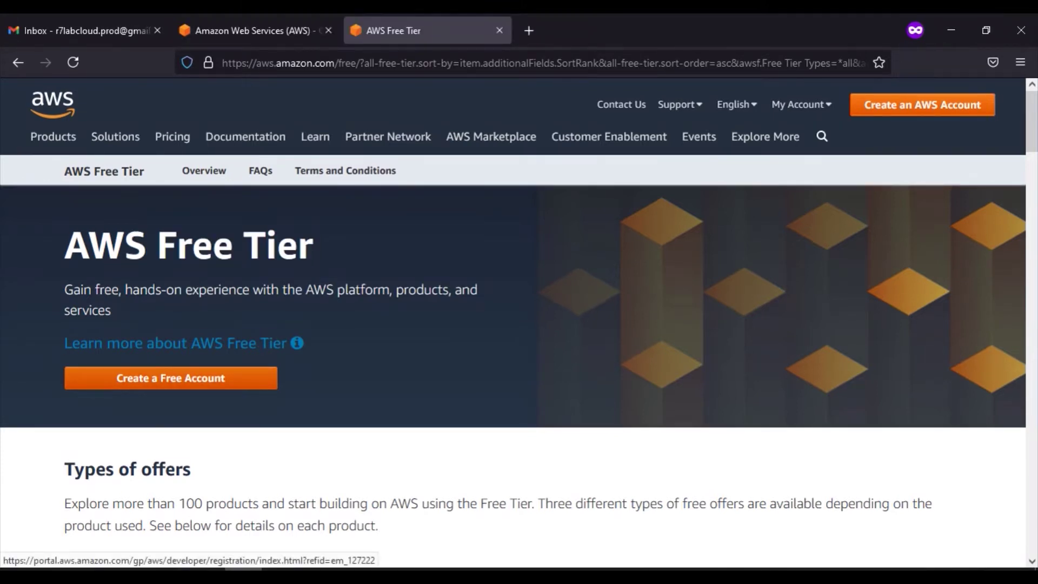
left_click(206, 379)
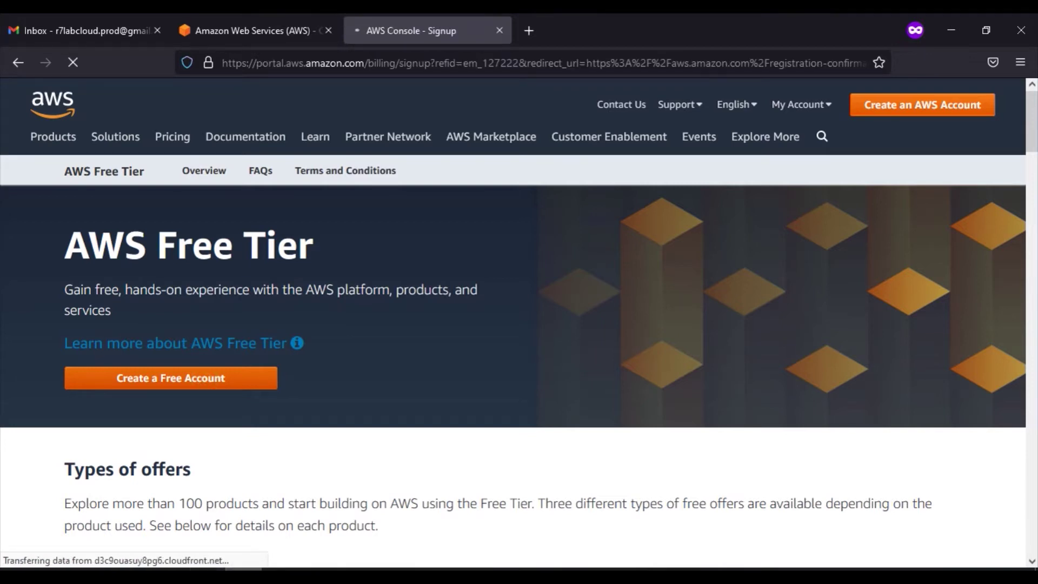
key("ctrl+1")
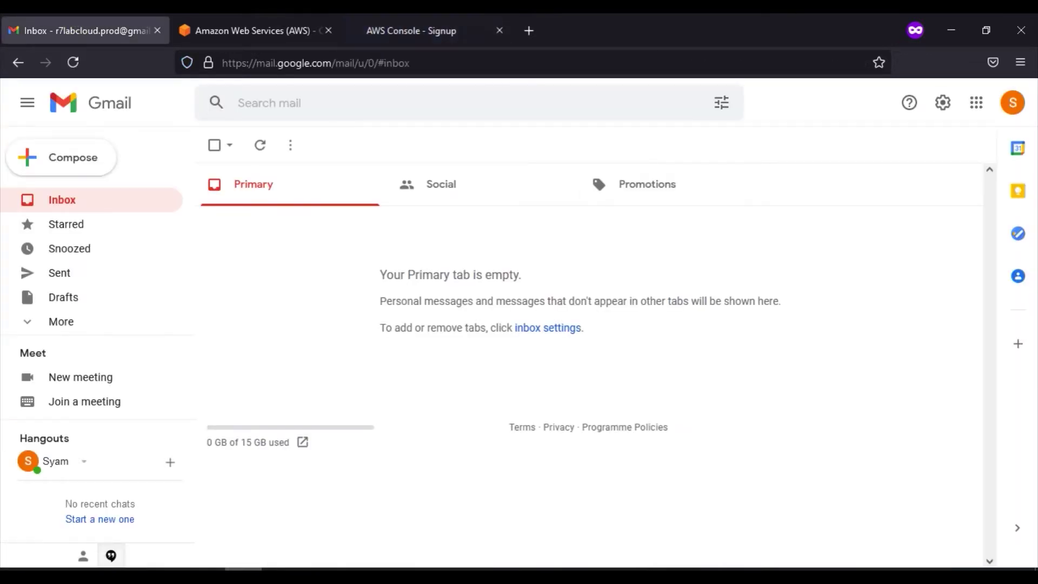
Step: Check the signed-in Google account's email address, then go back to the AWS Console - Signup tab
left_click(1012, 103)
mouse_move(859, 222)
left_mouse_down()
mouse_move(880, 237)
mouse_move(974, 237)
mouse_move(887, 238)
mouse_move(859, 222)
mouse_move(838, 237)
mouse_move(853, 238)
left_mouse_up()
left_click(846, 241)
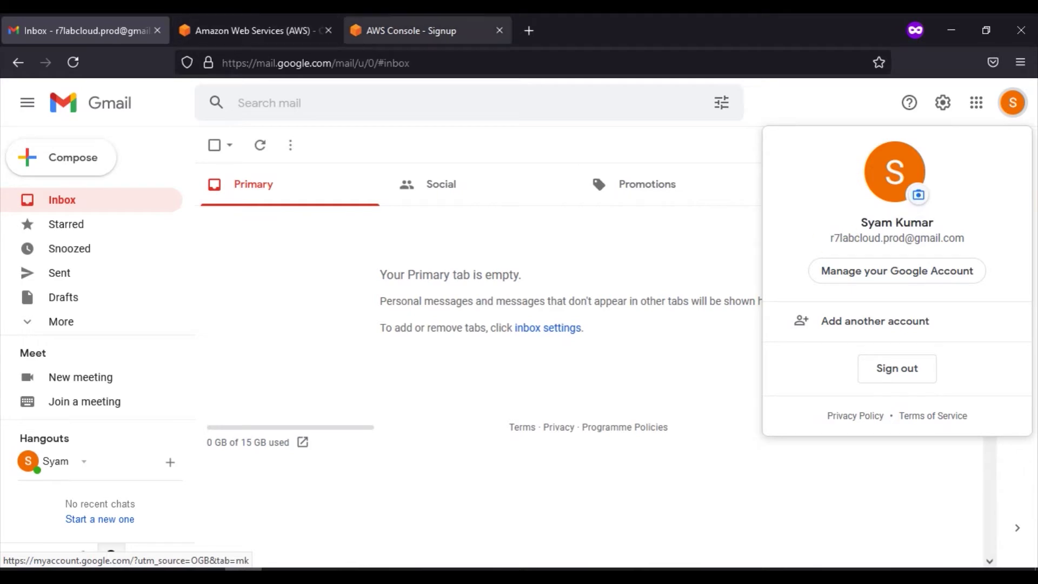
left_click(411, 31)
Step: Enter the Gmail address, a password and account name Cloud-Prod, and continue to step 2
left_click(587, 317)
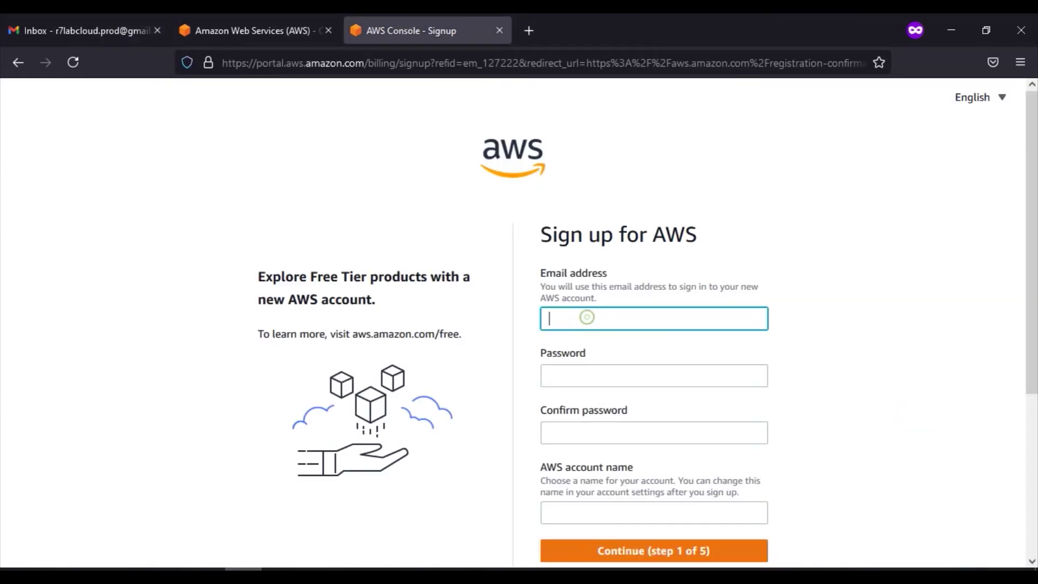
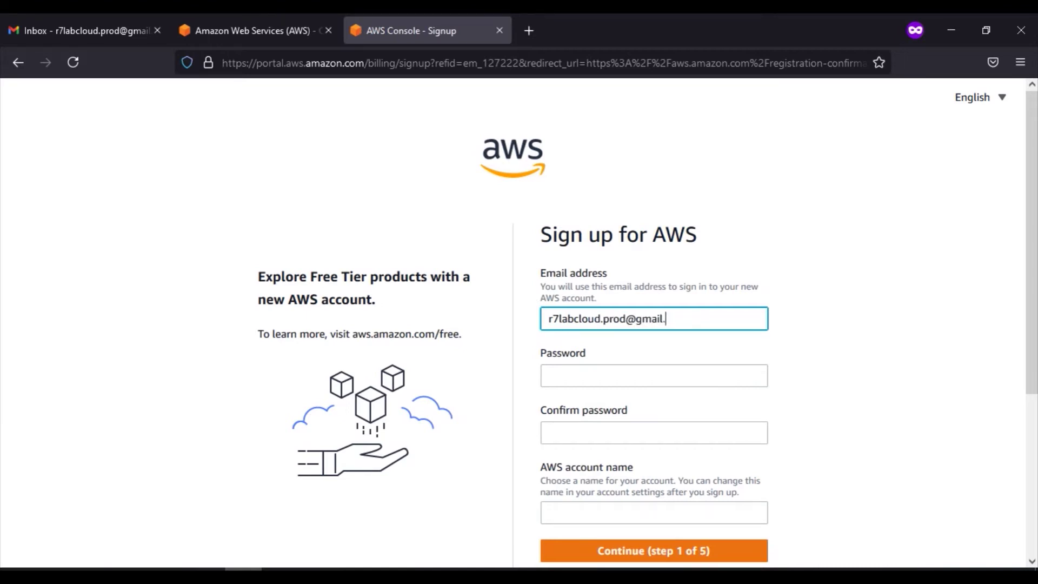
key("Tab")
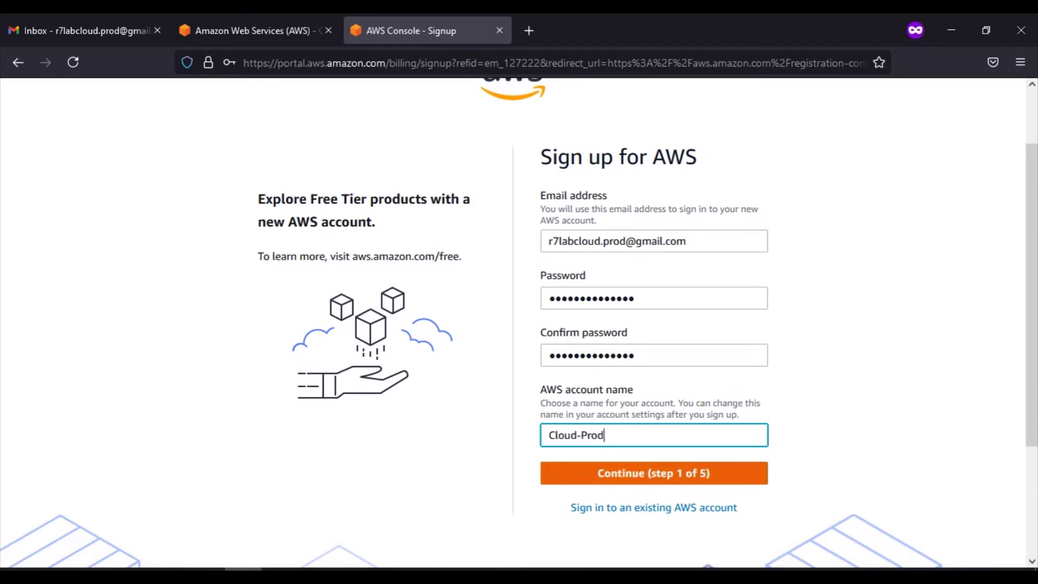
key("Return")
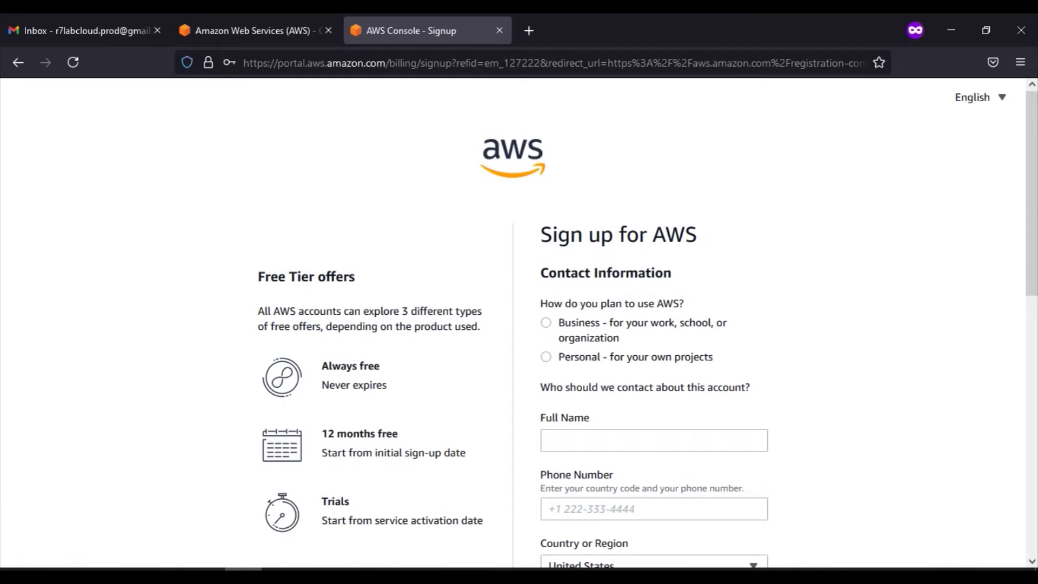
Step: Choose Personal use and enter the contact's full name and phone number
scroll(519, 324, "down", 3)
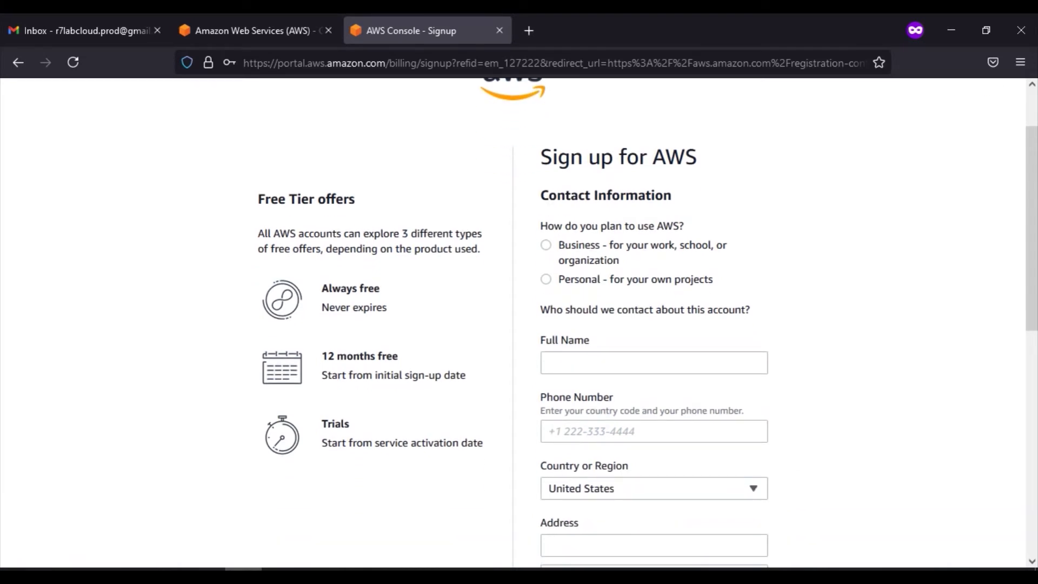
left_click(546, 280)
left_click(573, 365)
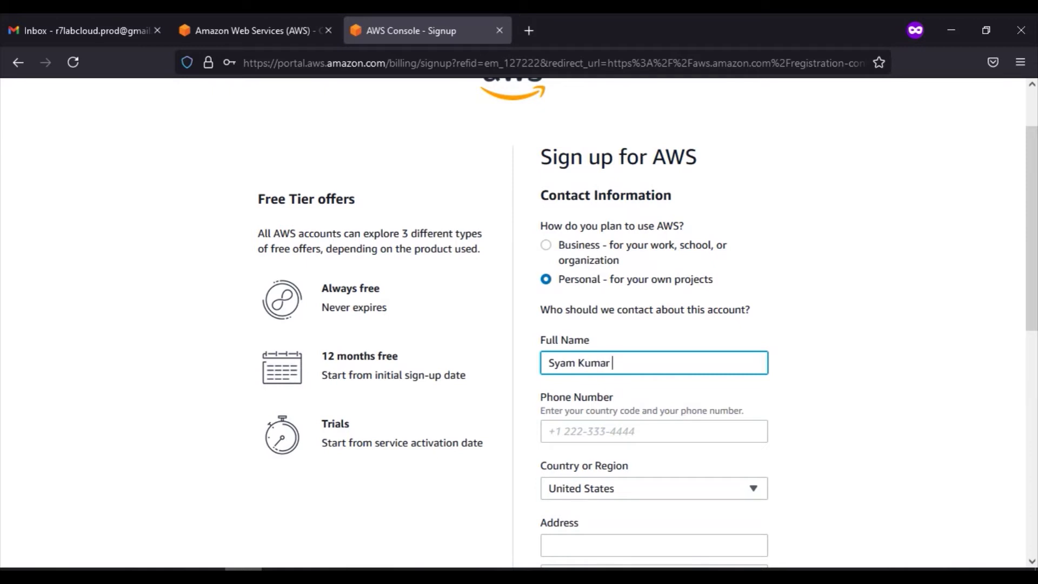
left_click(615, 430)
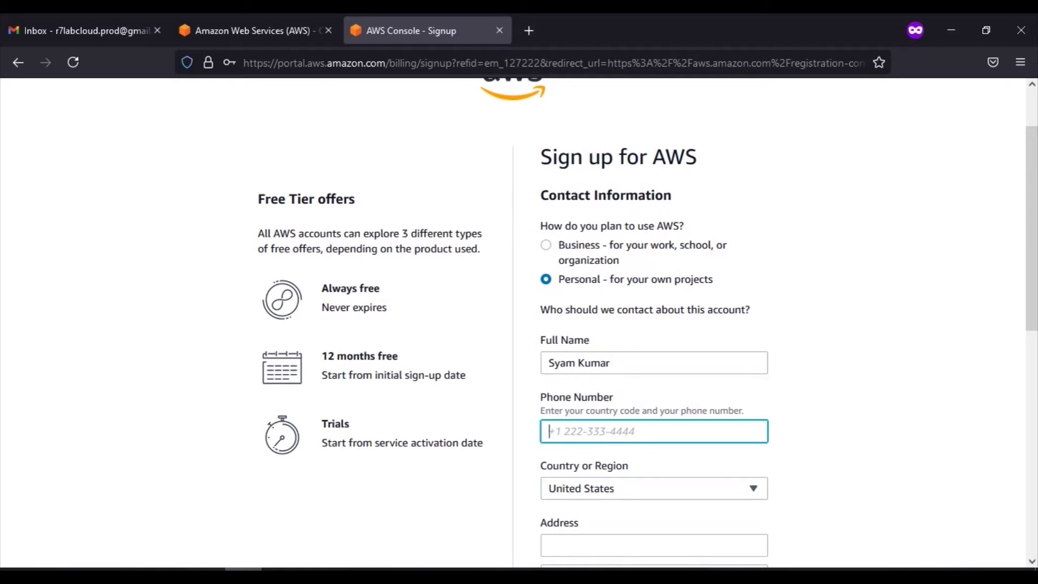
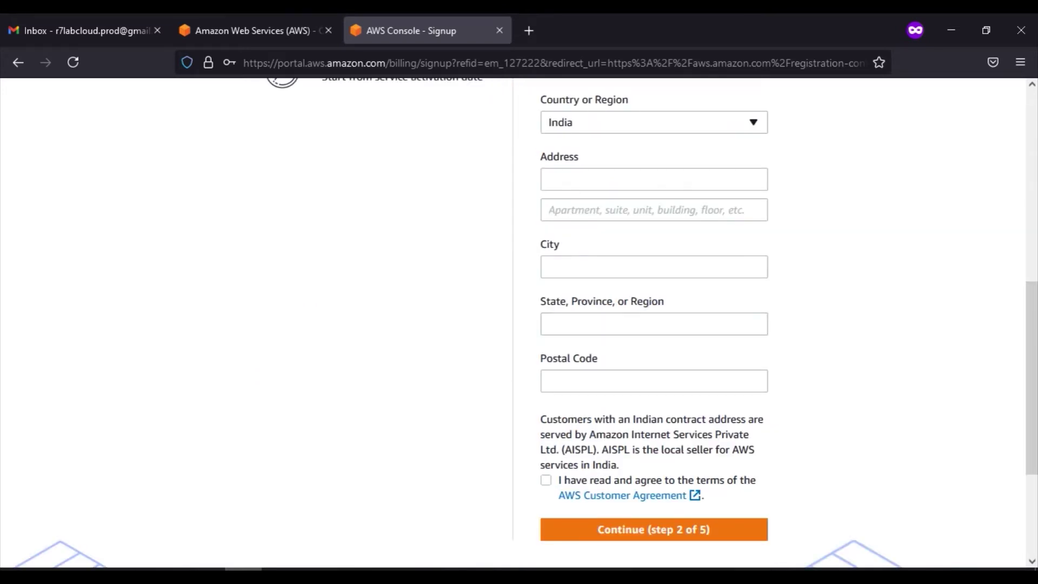
left_click(734, 122)
Step: Set the country to India and review the Indian address and AISPL seller notices
left_click(651, 145)
left_click_drag(546, 419, 697, 419)
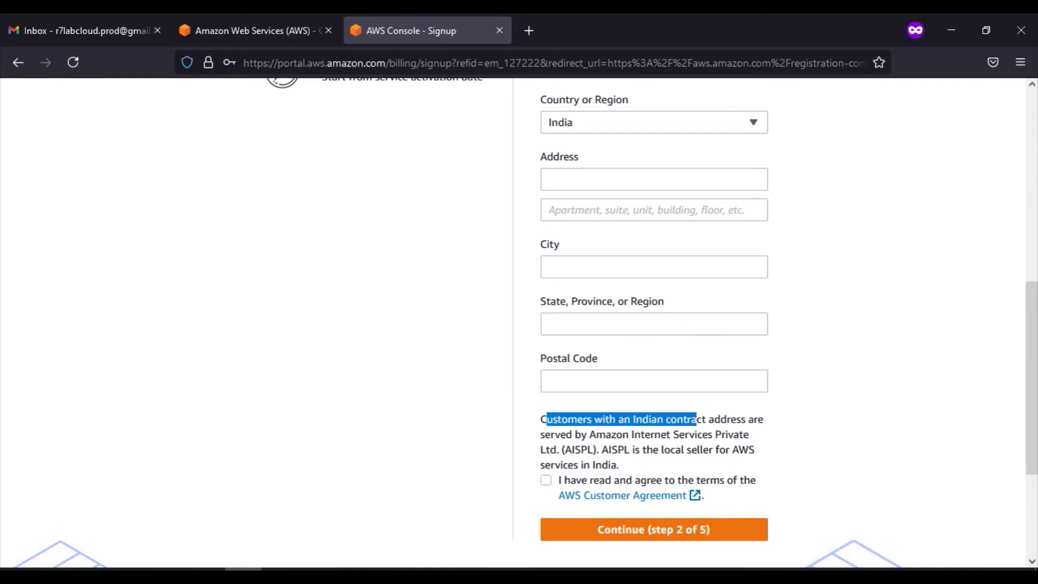
mouse_move(596, 434)
left_mouse_down()
mouse_move(574, 450)
mouse_move(654, 434)
mouse_move(589, 449)
mouse_move(599, 450)
left_mouse_up()
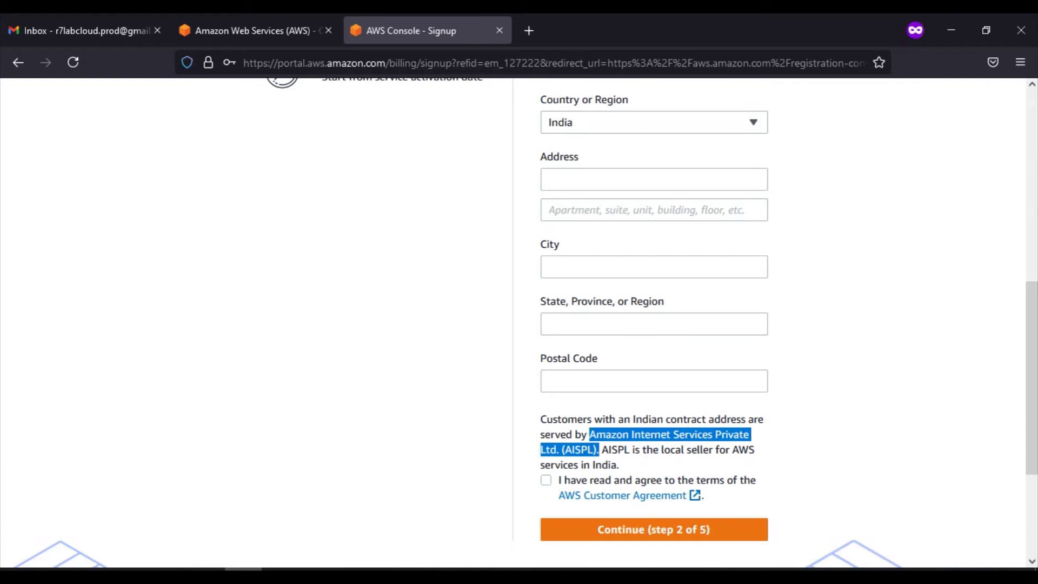
left_click(589, 434)
left_click_drag(589, 434, 598, 450)
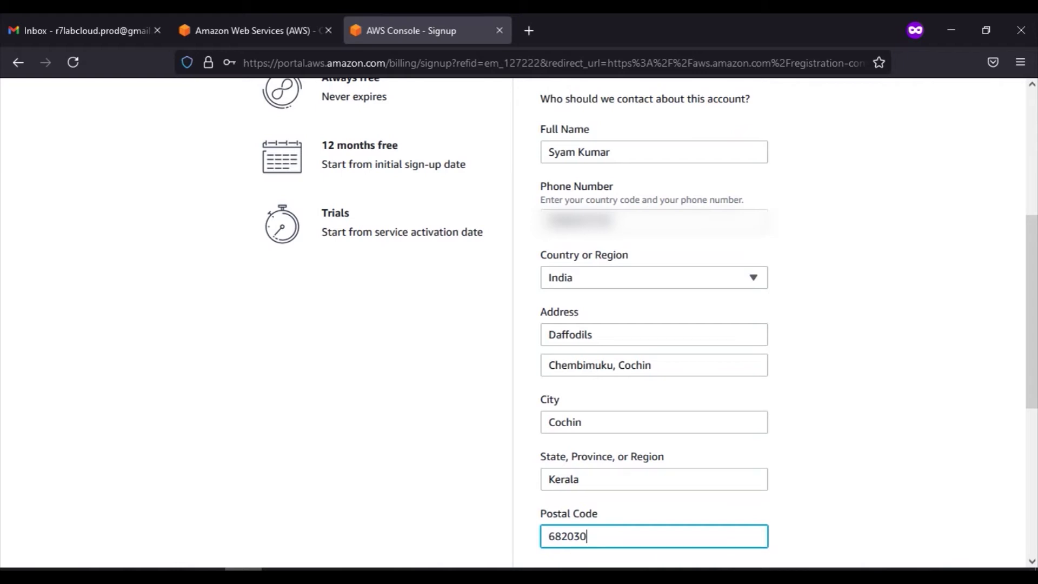
Step: Accept the AWS Customer Agreement and continue to Billing Information
scroll(519, 324, "down", 5)
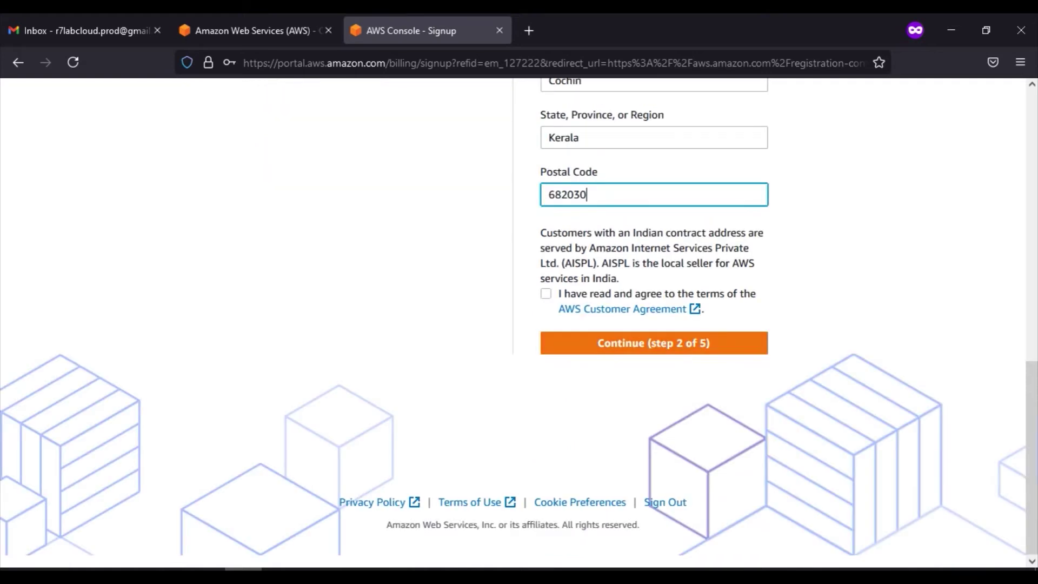
left_click_drag(546, 233, 589, 248)
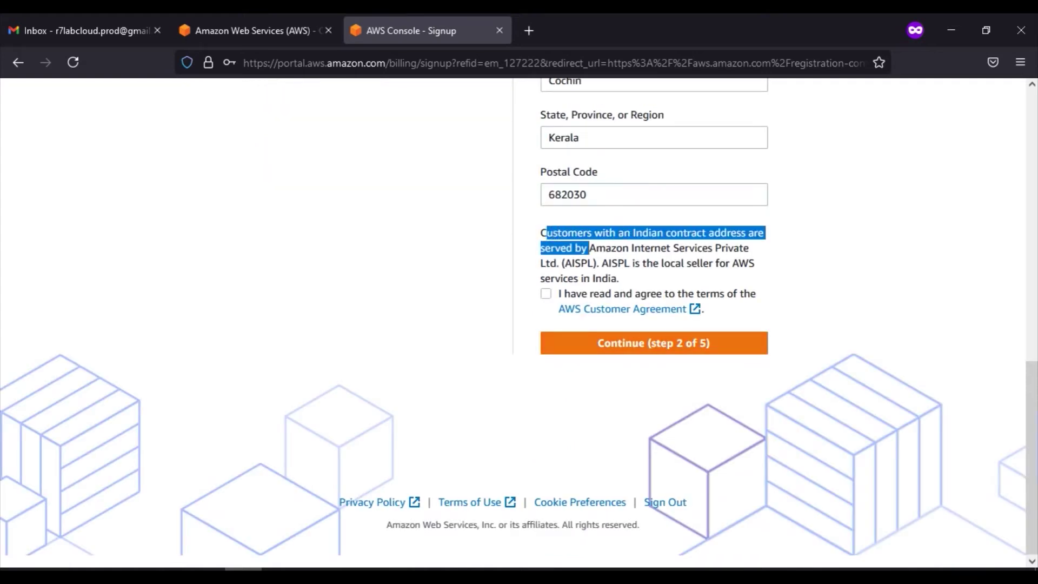
left_click(546, 294)
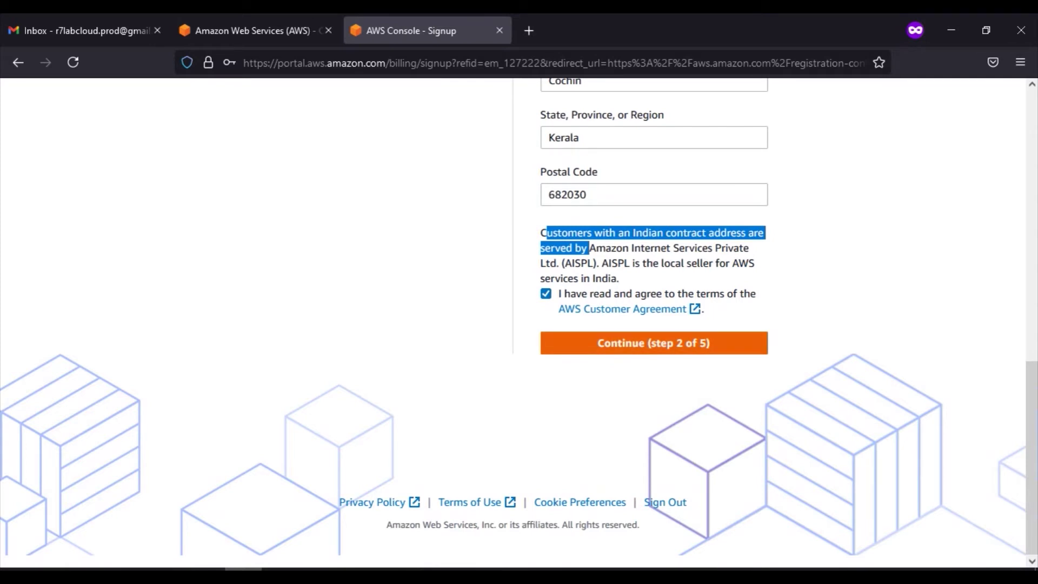
left_click(646, 346)
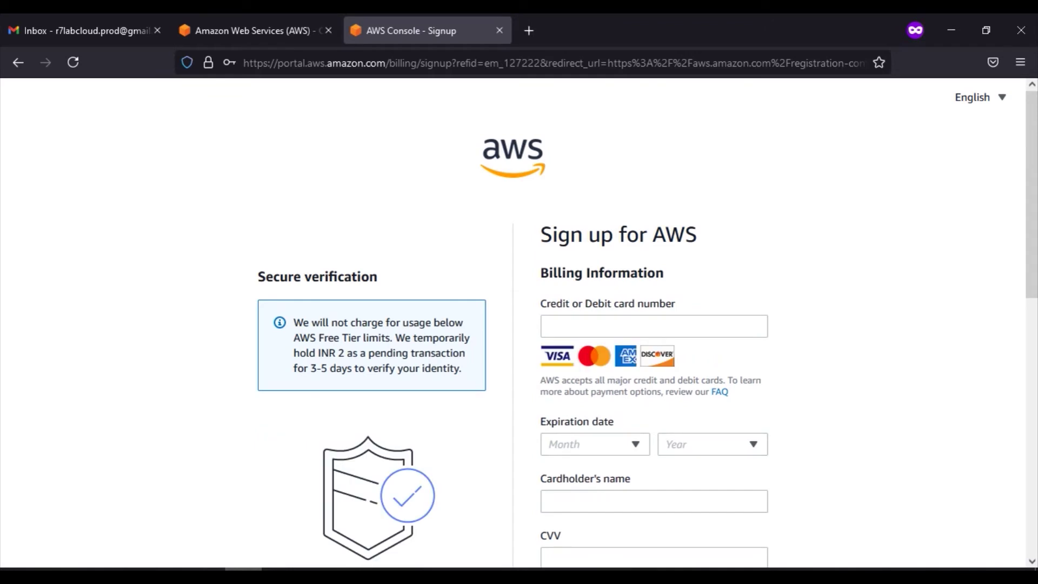
Step: Review the Billing Information section and its accepted Credit/Debit card types
left_click_drag(541, 273, 663, 273)
double_click(549, 303)
left_click_drag(585, 303, 607, 304)
scroll(519, 324, "down", 3)
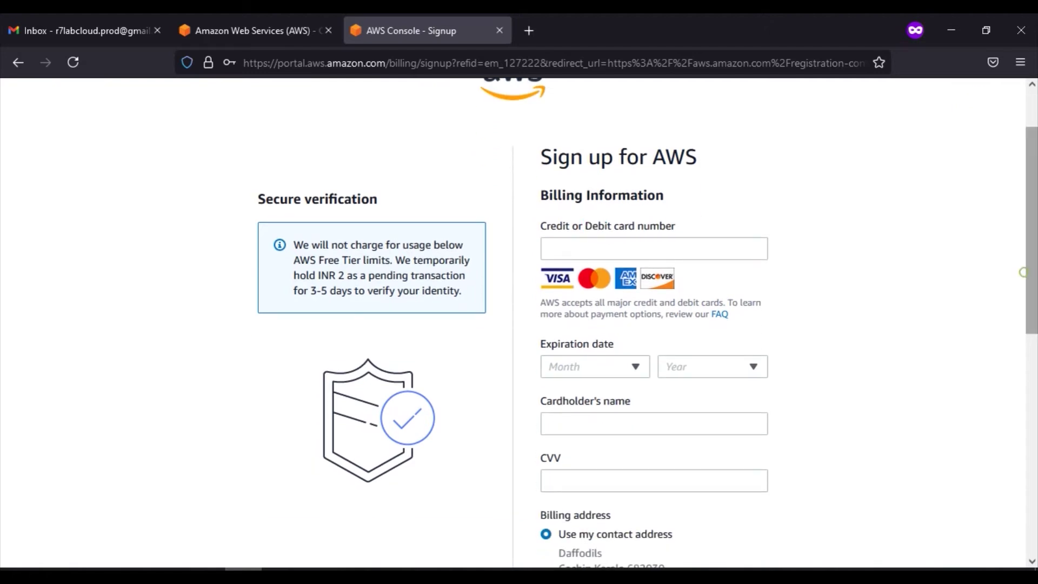
scroll(519, 325, "down", 2)
scroll(519, 325, "down", 1)
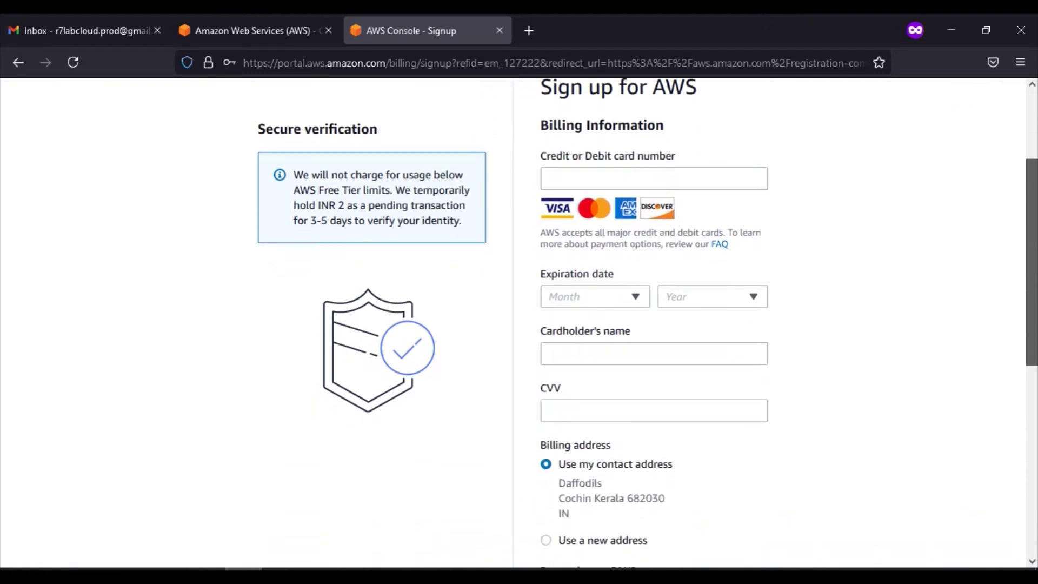
left_click(654, 354)
left_click(822, 387)
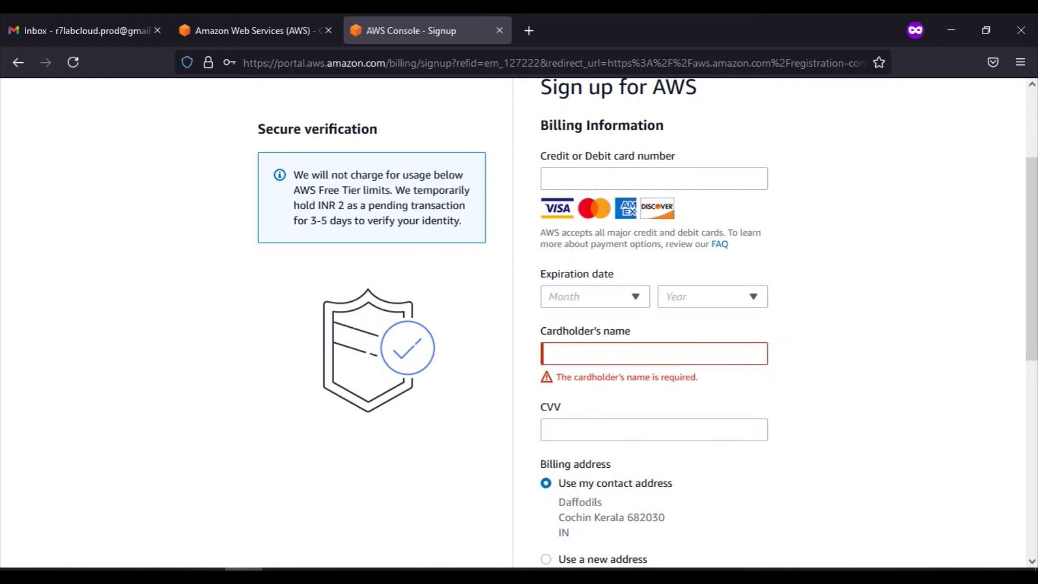
Step: Review the billing address plus the no-charge and temporary INR 2 hold notes
scroll(822, 387, "down", 5)
scroll(519, 324, "down", 2)
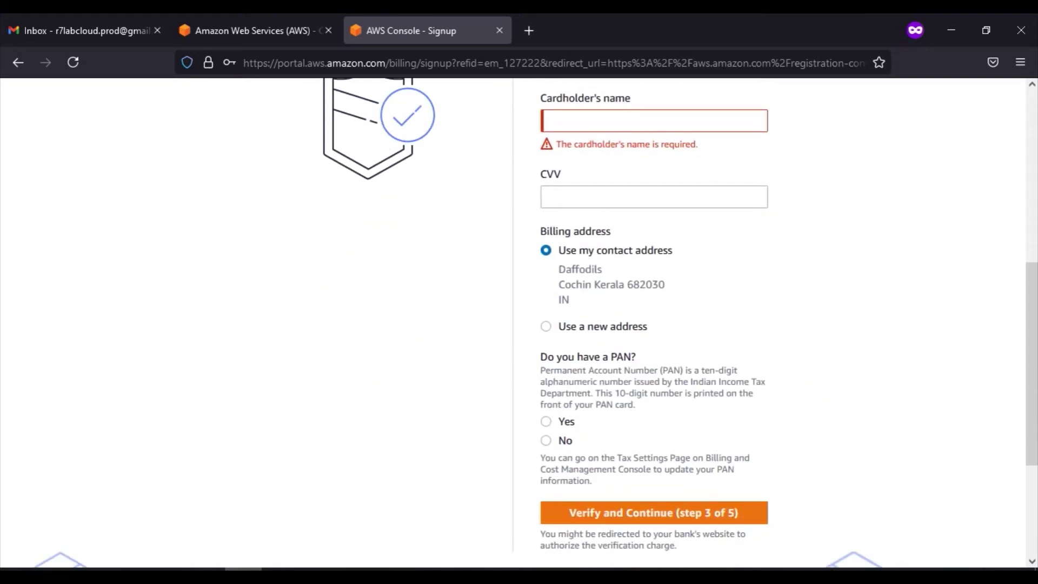
scroll(519, 324, "up", 2)
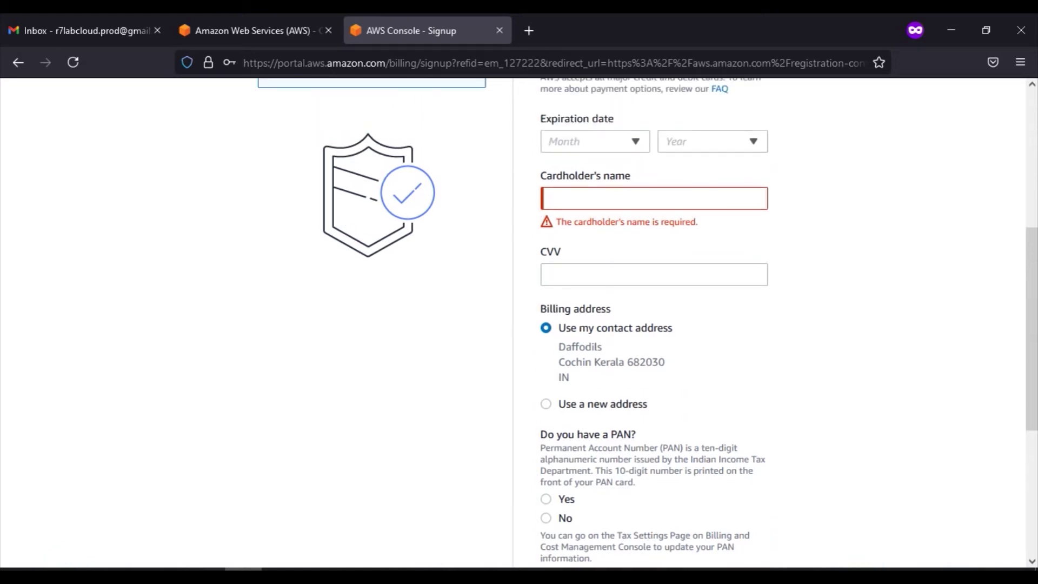
scroll(519, 325, "up", 4)
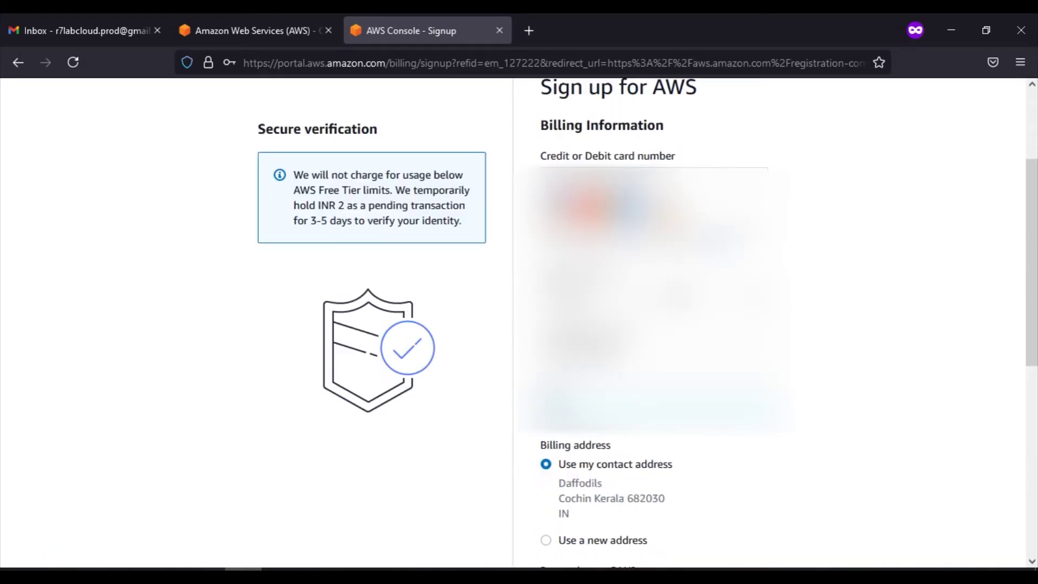
left_click_drag(541, 445, 611, 445)
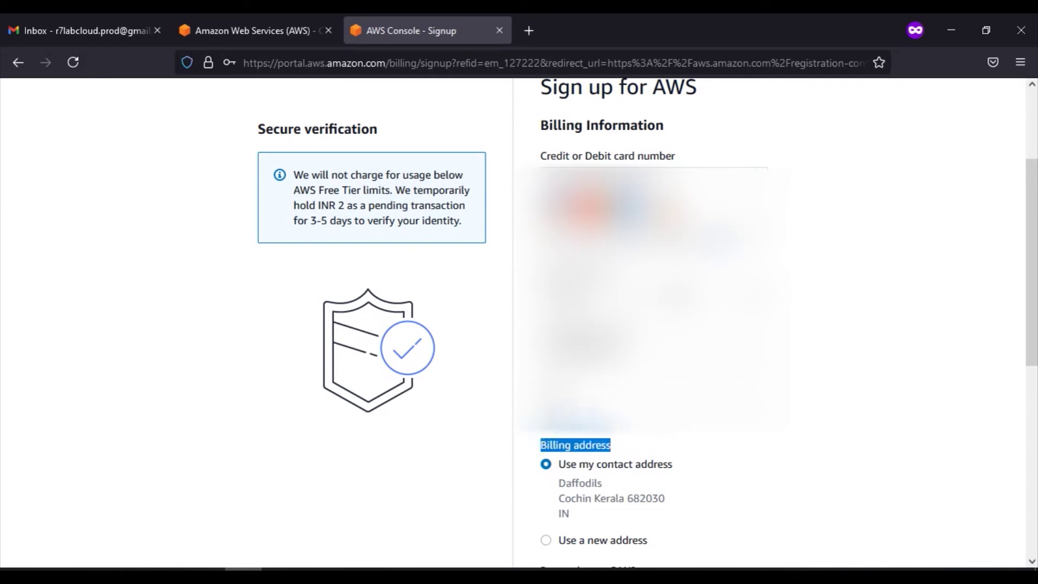
left_click_drag(294, 175, 463, 174)
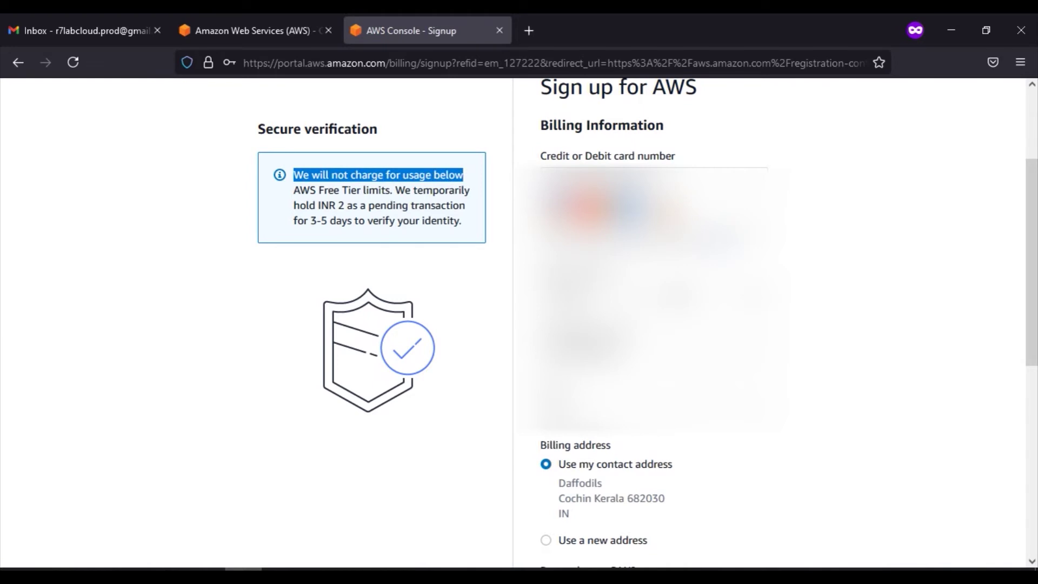
left_click_drag(396, 190, 357, 205)
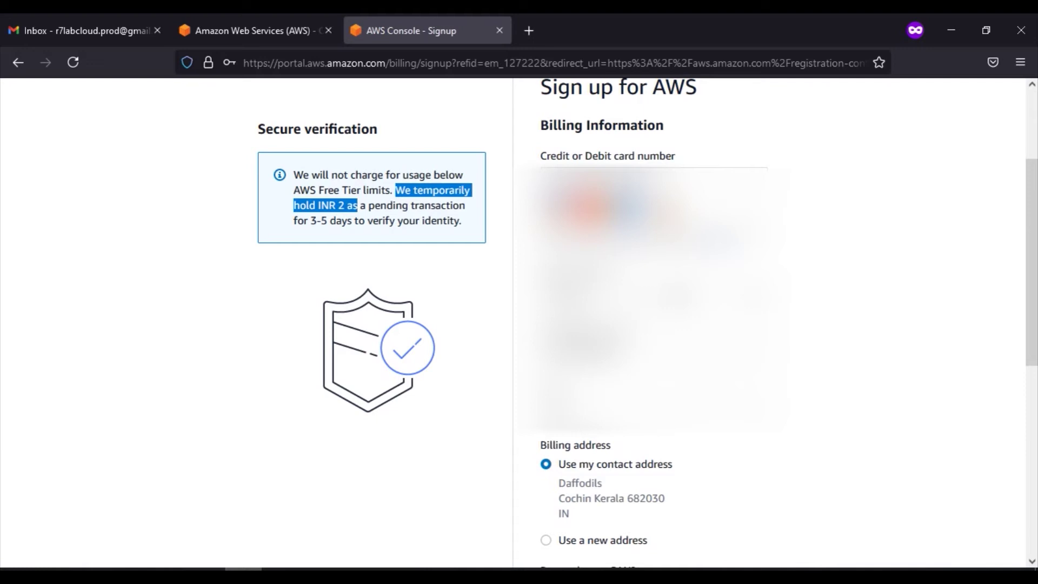
Step: Answer No to having a PAN and submit billing for card verification
scroll(519, 325, "down", 7)
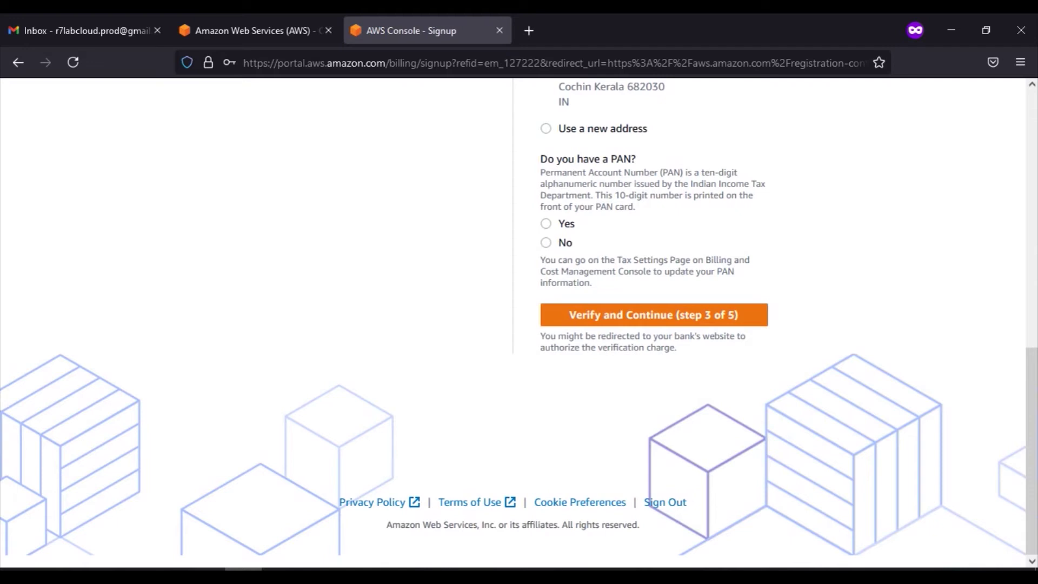
left_click_drag(648, 128, 566, 128)
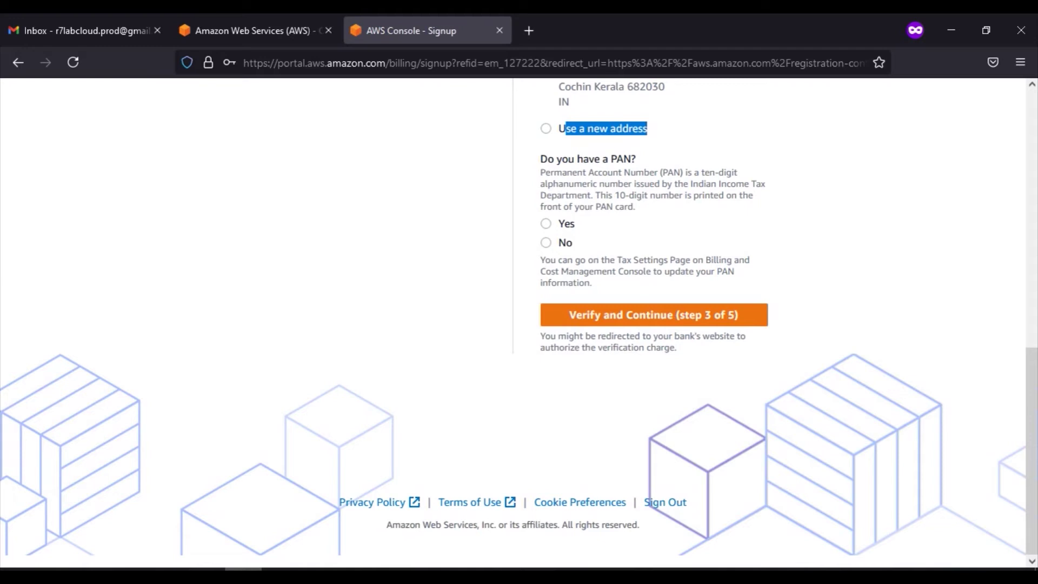
left_click(546, 242)
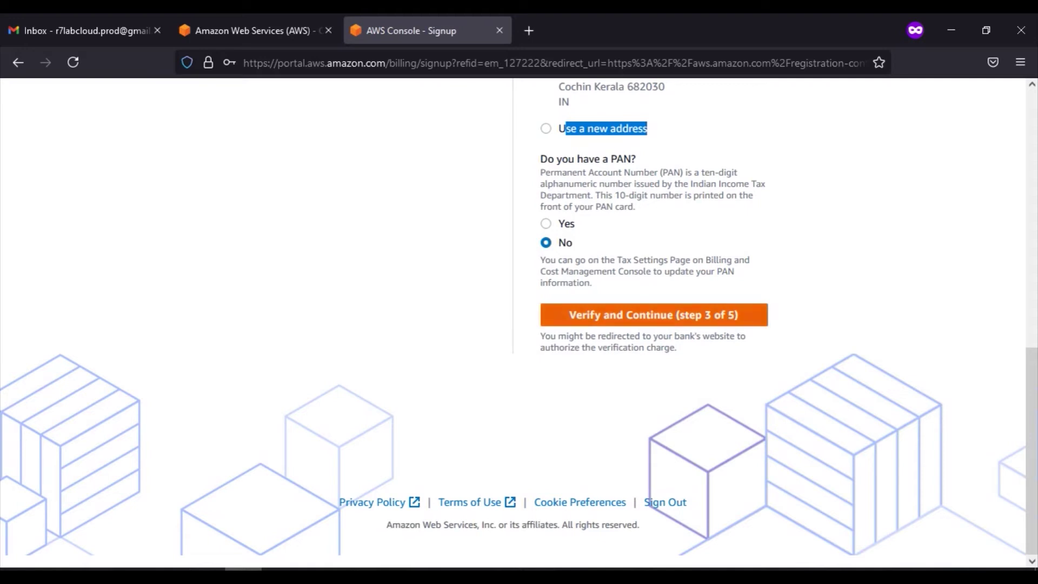
left_click(654, 315)
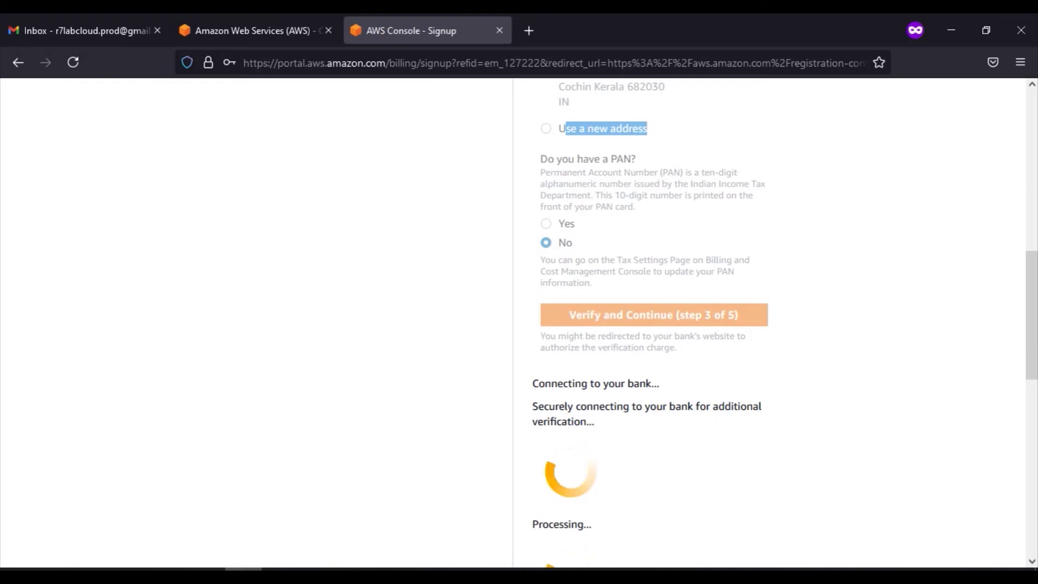
Step: Submit the bank's OTP to authorize the ₹2.00 Amazon Internet Services verification charge
scroll(648, 324, "down", 3)
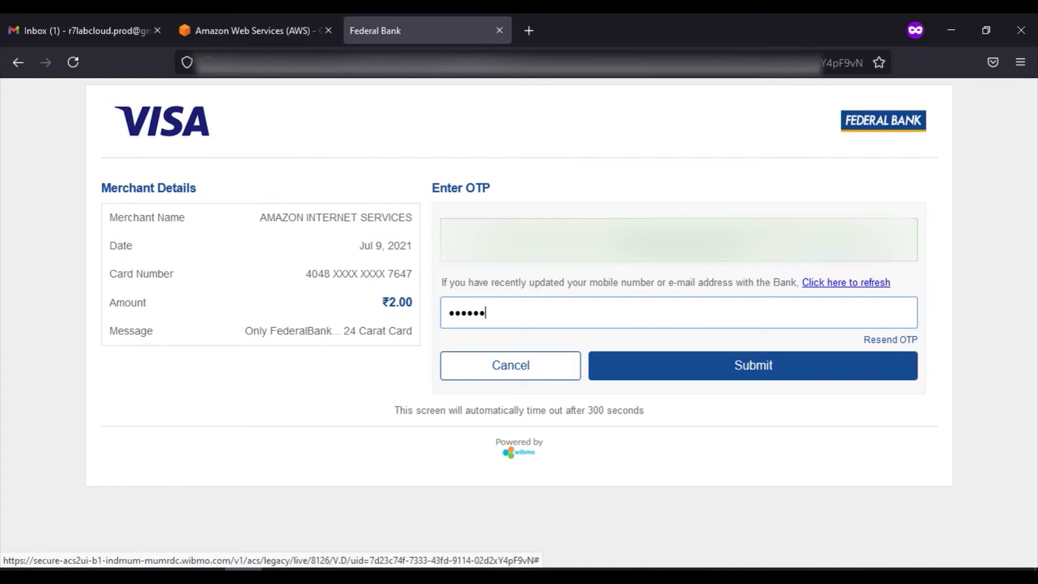
left_click(746, 361)
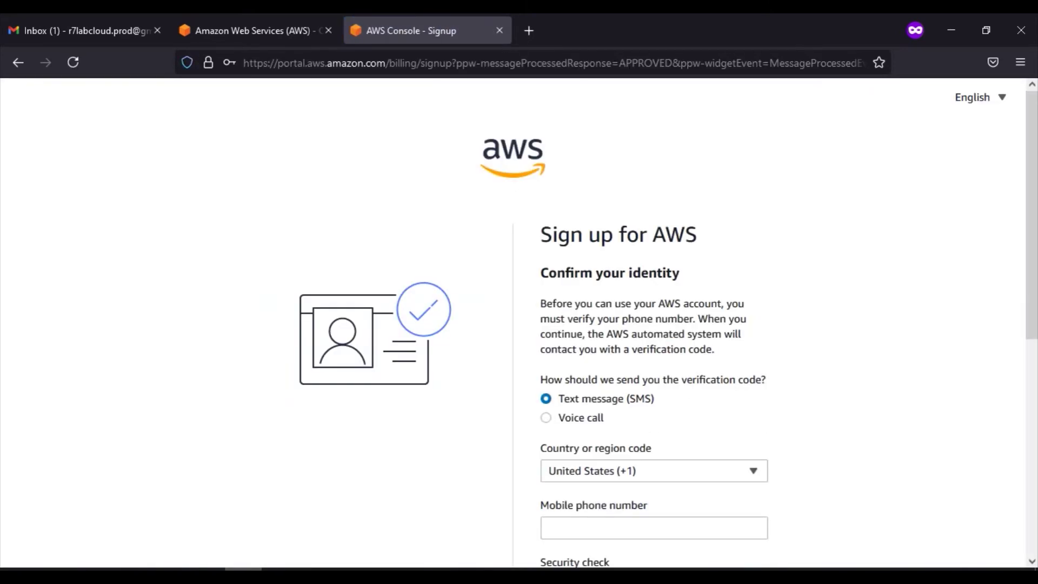
Step: Choose India (+91) as the country code for identity confirmation
scroll(519, 325, "down", 2)
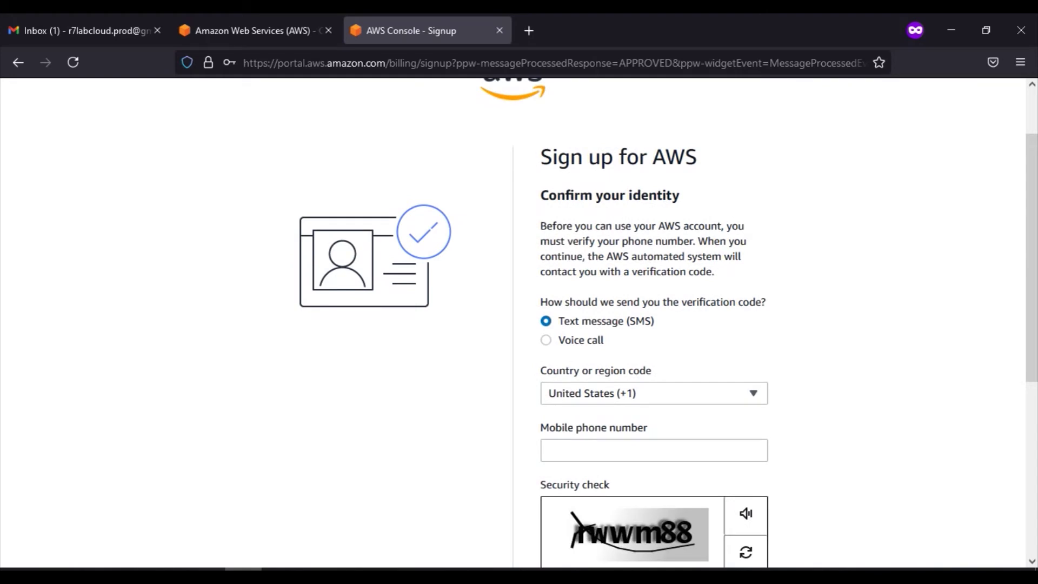
left_click_drag(548, 195, 673, 195)
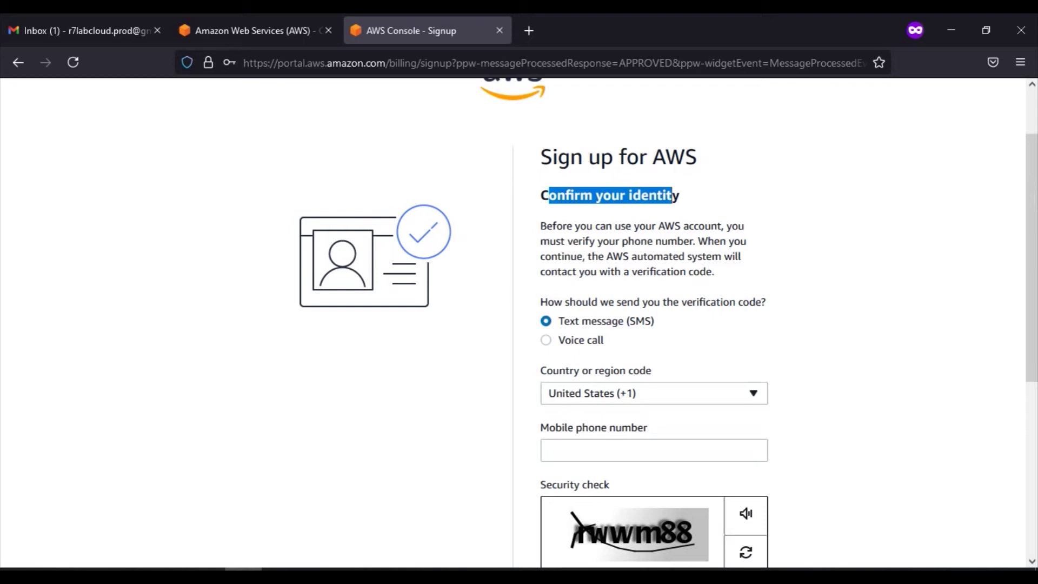
left_click(723, 394)
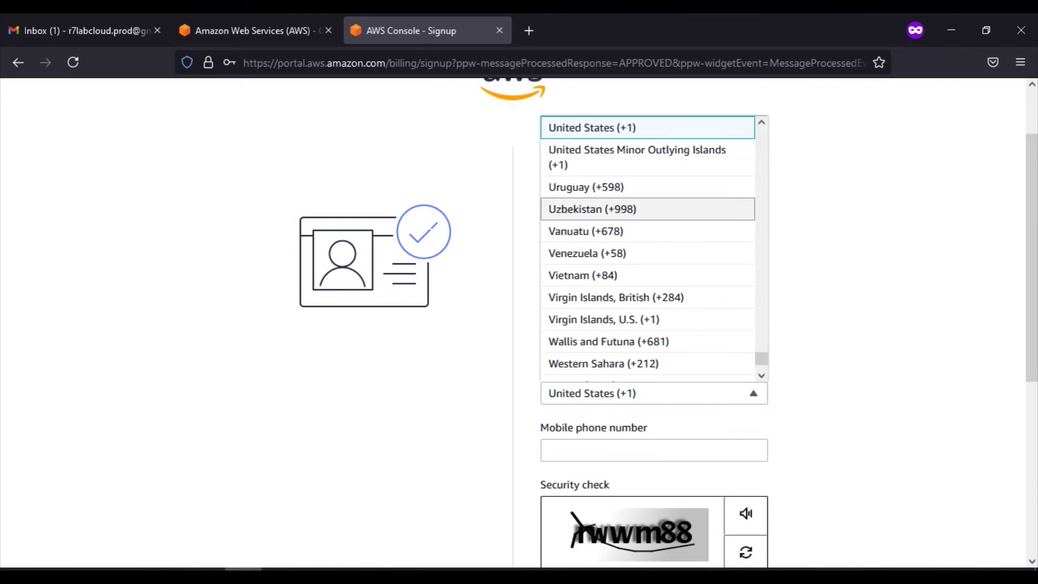
scroll(649, 303, "down", 1)
scroll(764, 362, "up", 7)
scroll(765, 361, "up", 10)
scroll(648, 247, "up", 15)
scroll(649, 246, "up", 10)
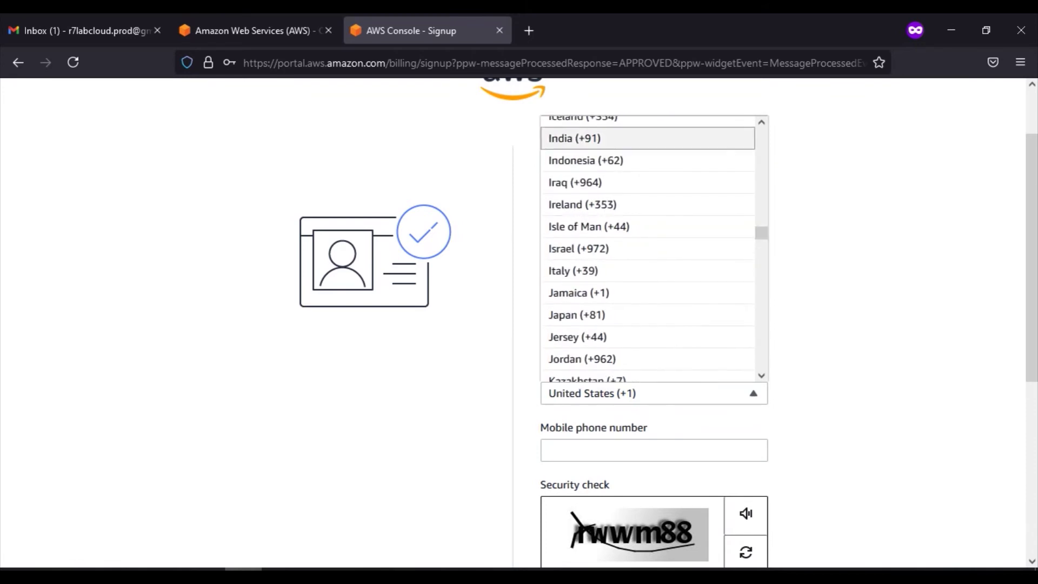
left_click(595, 138)
key("Tab")
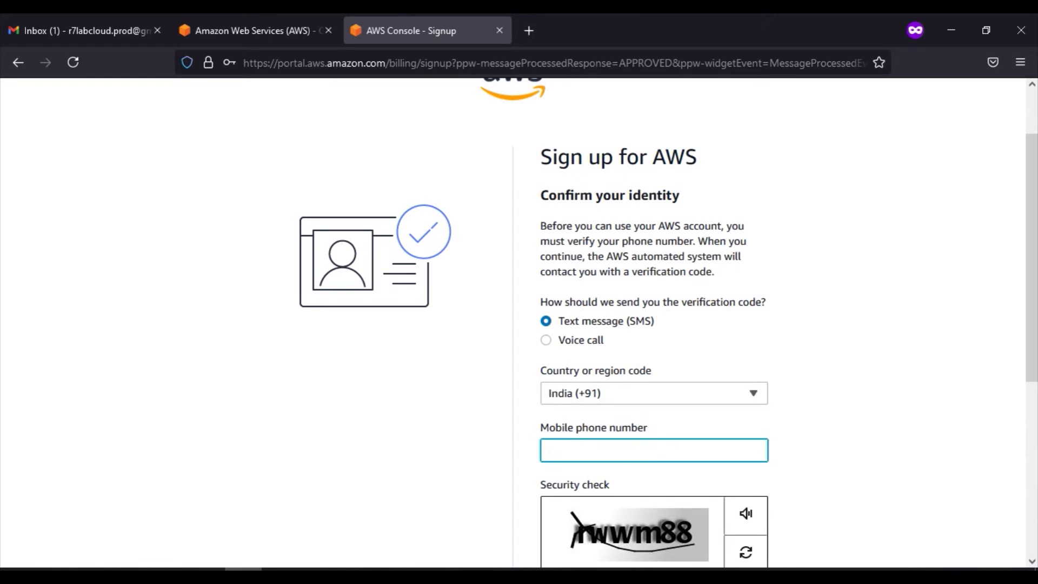
Step: Enter the security check characters, request the SMS, and submit the received verification code
scroll(654, 324, "down", 3)
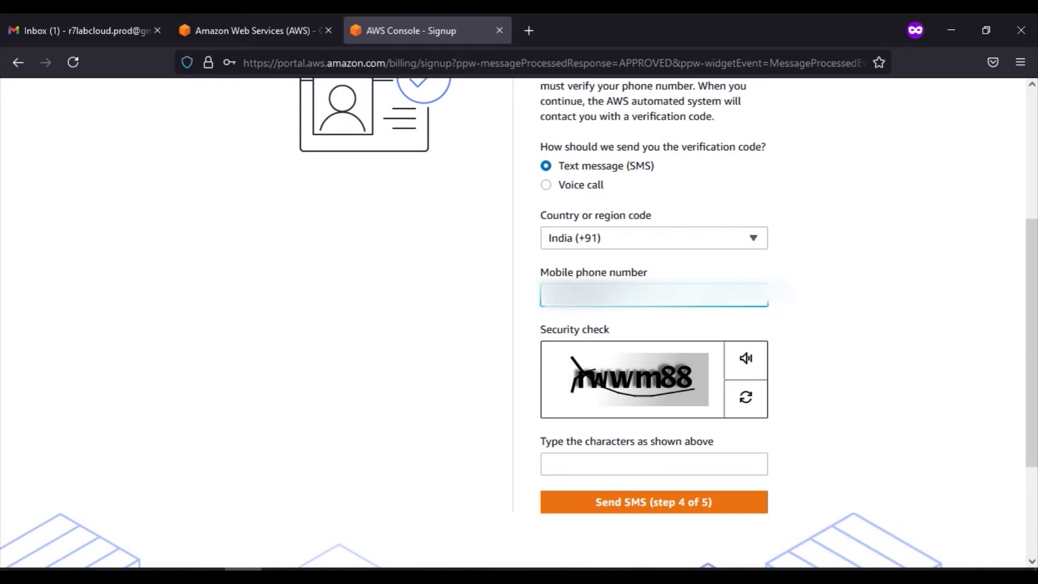
left_click(549, 464)
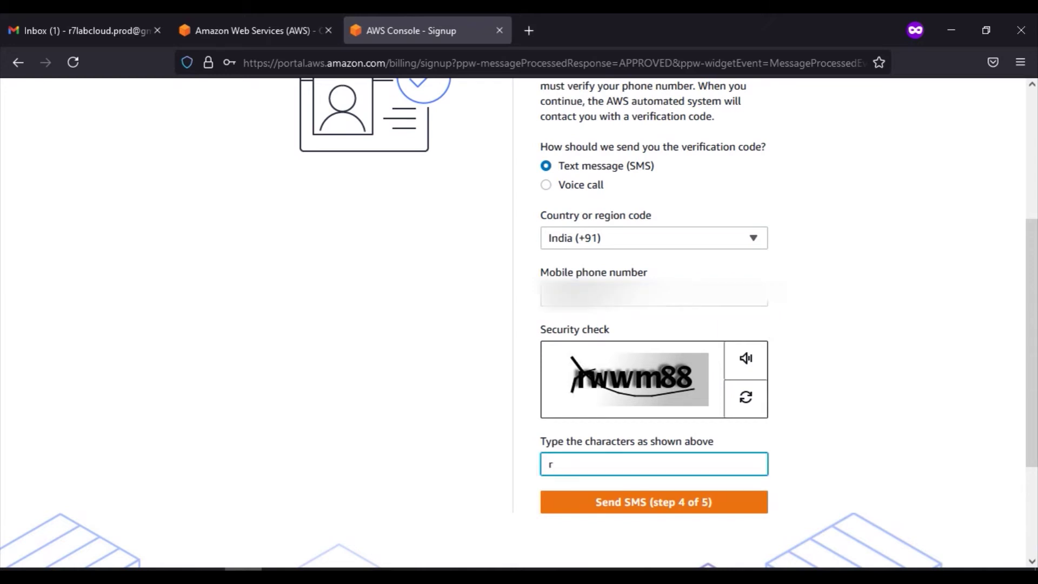
key("Return")
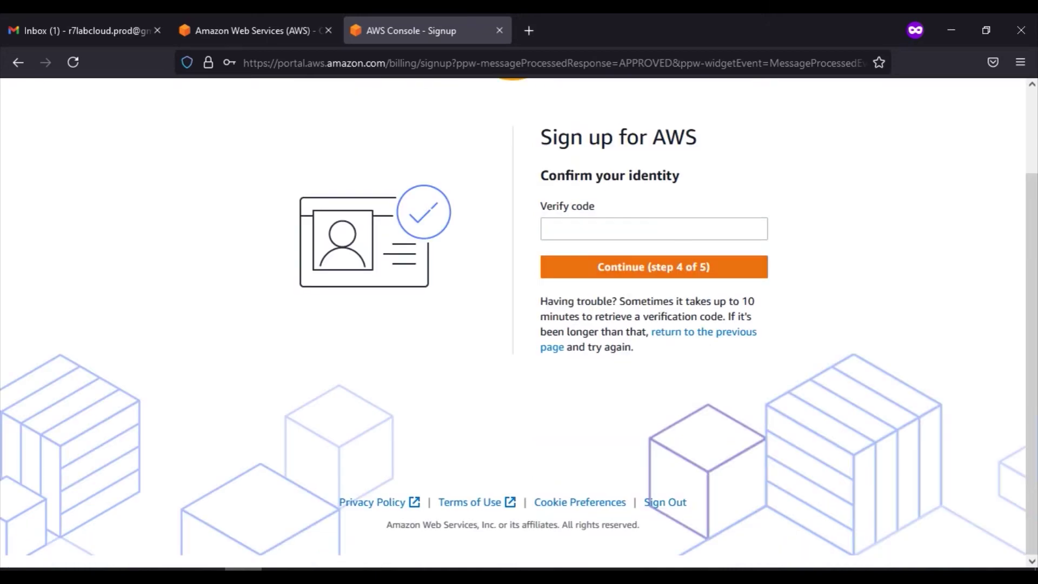
left_click(550, 229)
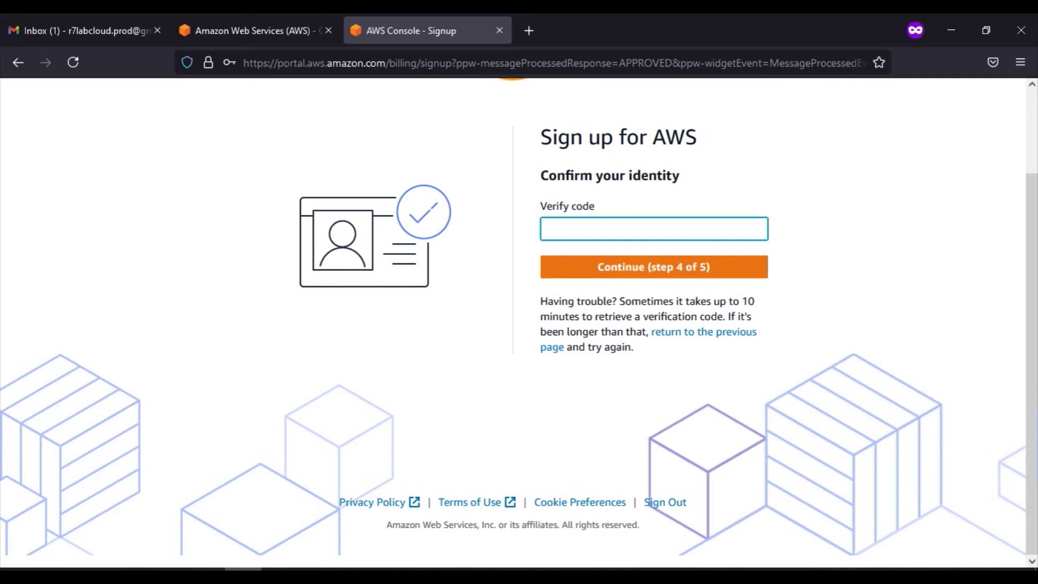
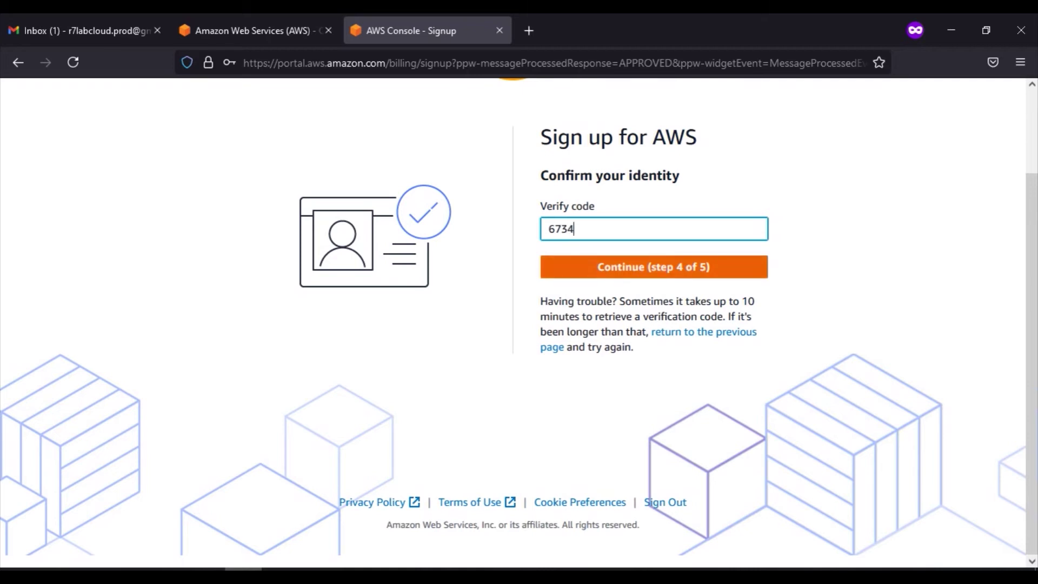
left_click(727, 268)
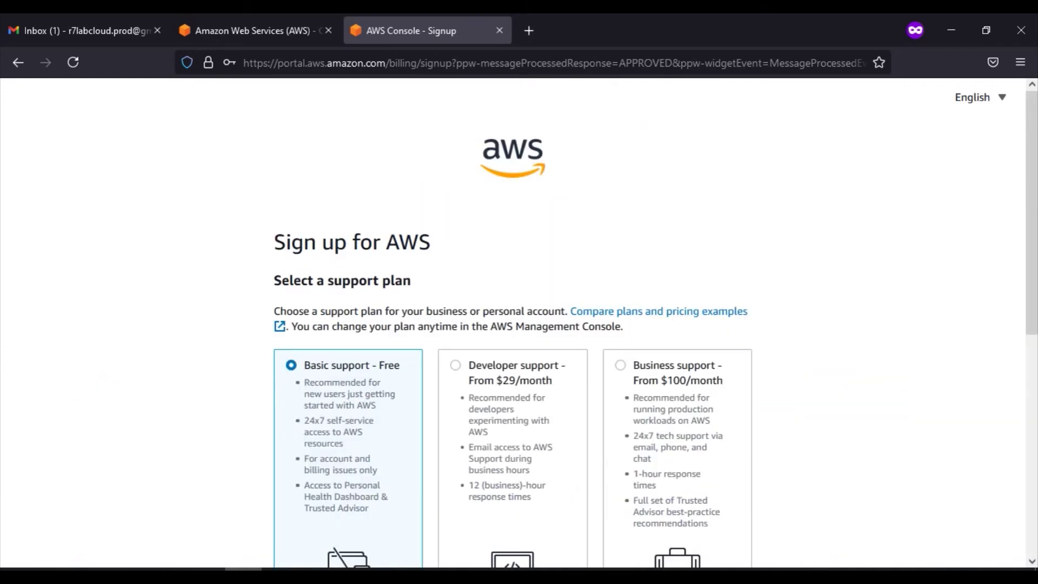
Step: Compare Developer ($29/month) and Business ($100/month) plans, keep Basic support – Free, and complete sign up
left_click_drag(273, 280, 395, 280)
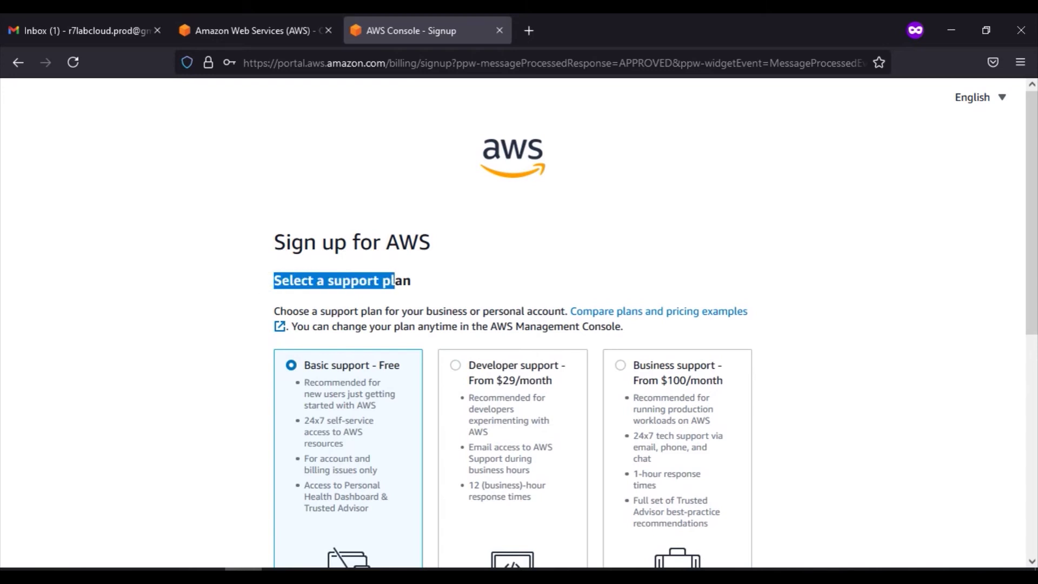
scroll(396, 280, "down", 3)
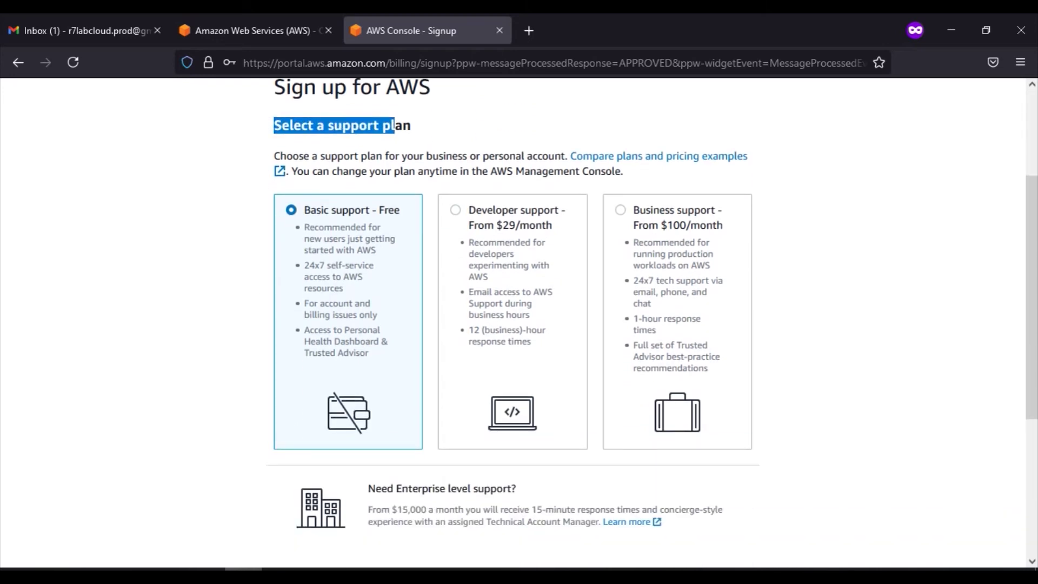
left_click_drag(496, 225, 552, 225)
left_click_drag(661, 225, 723, 225)
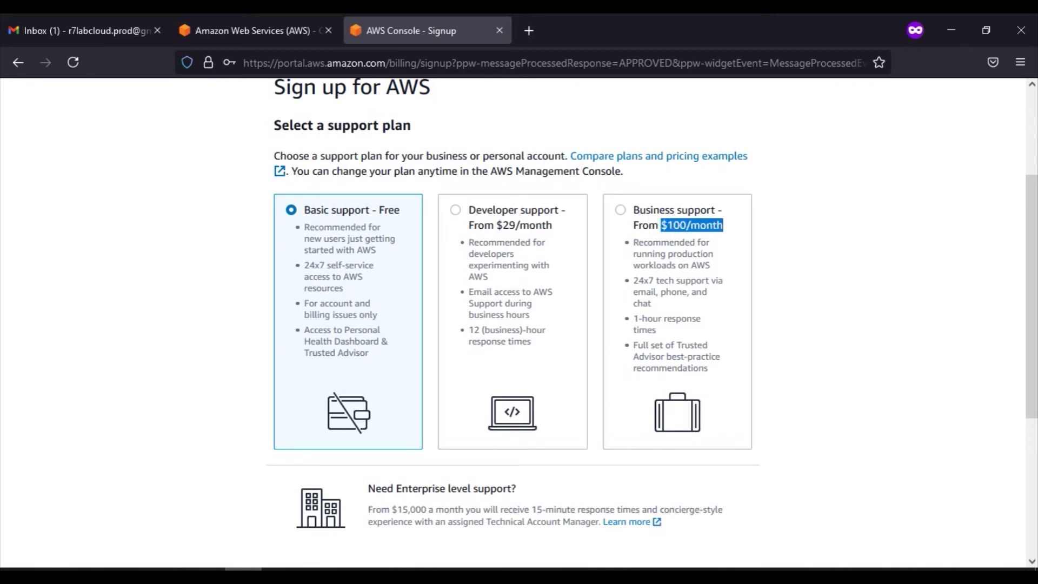
scroll(519, 324, "down", 2)
scroll(519, 325, "up", 2)
left_click_drag(310, 210, 394, 210)
left_click_drag(303, 227, 368, 353)
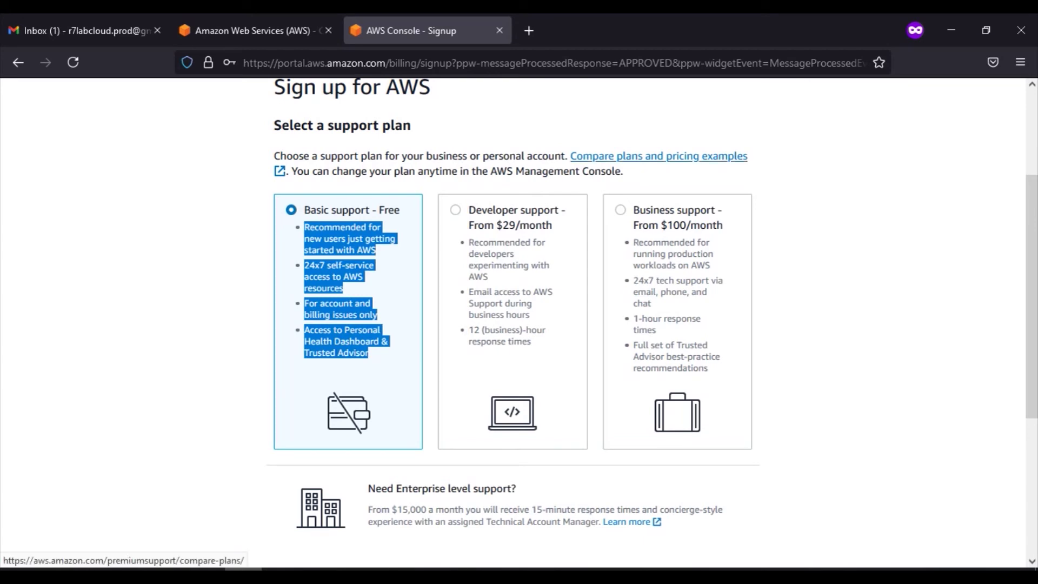
scroll(659, 156, "down", 3)
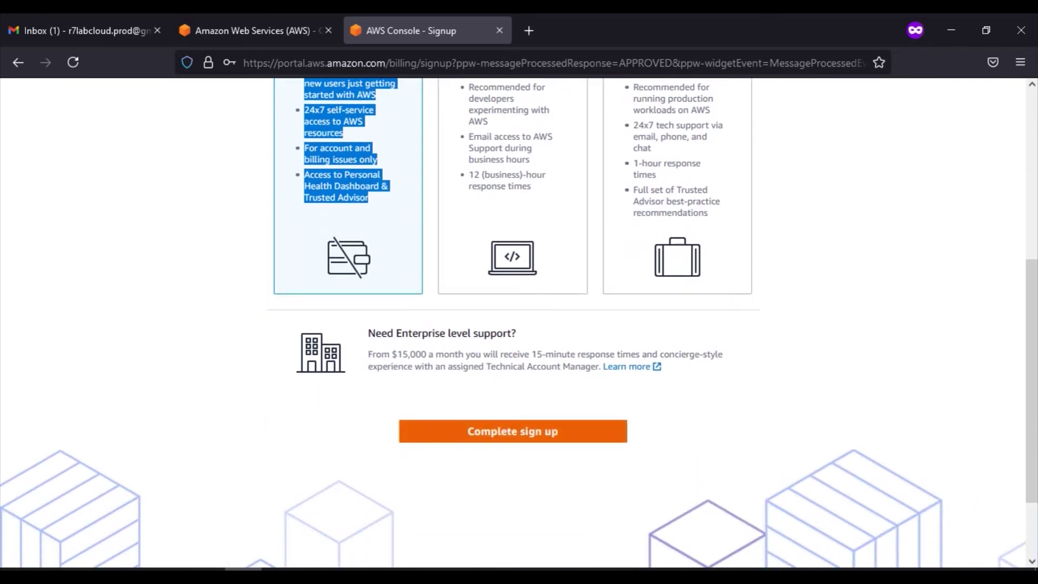
left_click(512, 431)
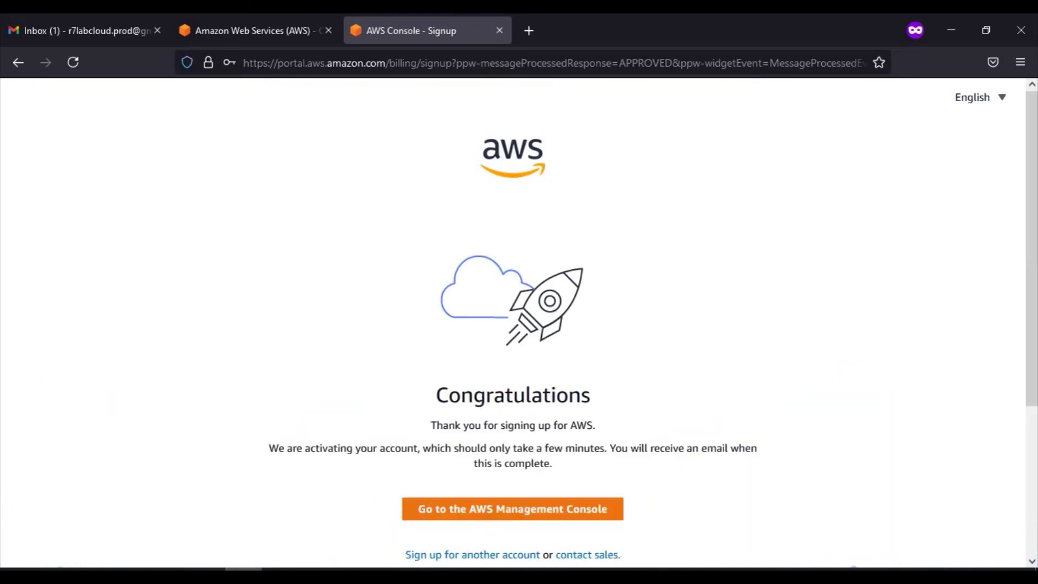
Step: Go from the Congratulations page through the Management Console link to the Root user sign-in screen
mouse_move(449, 395)
left_mouse_down()
mouse_move(531, 396)
mouse_move(435, 395)
left_mouse_up()
scroll(519, 323, "down", 3)
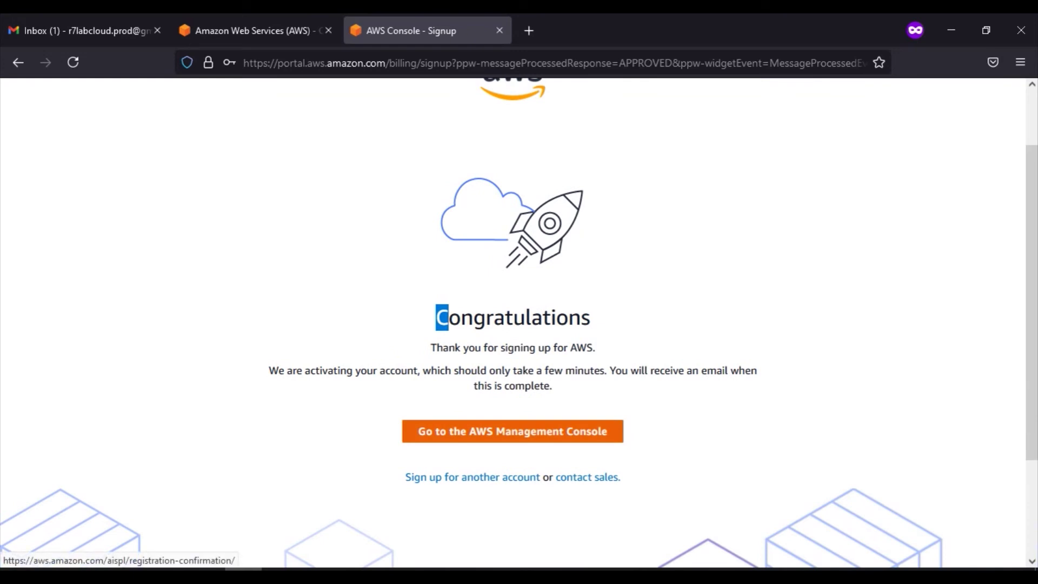
left_click(513, 431)
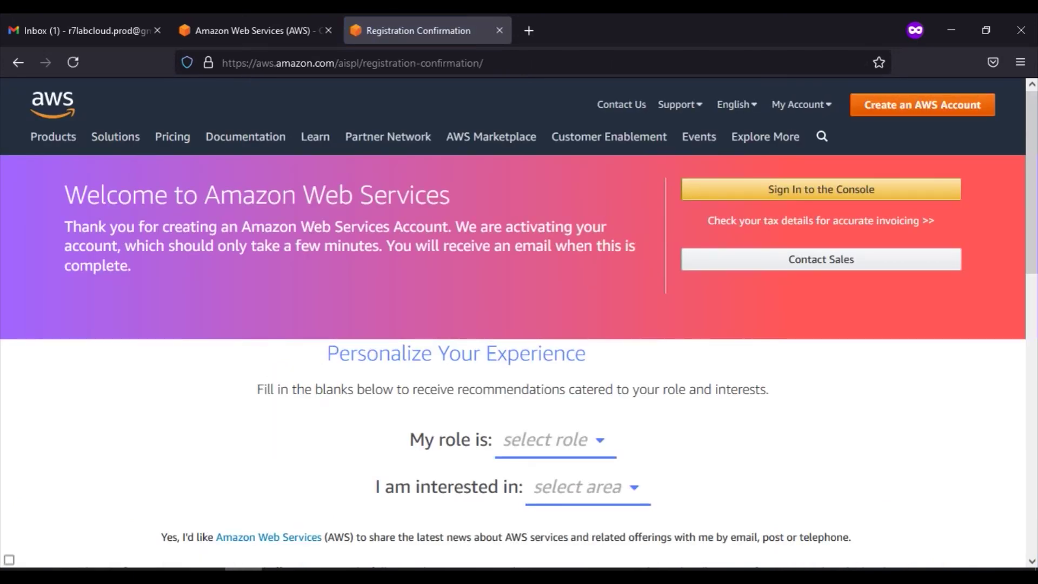
left_click(827, 189)
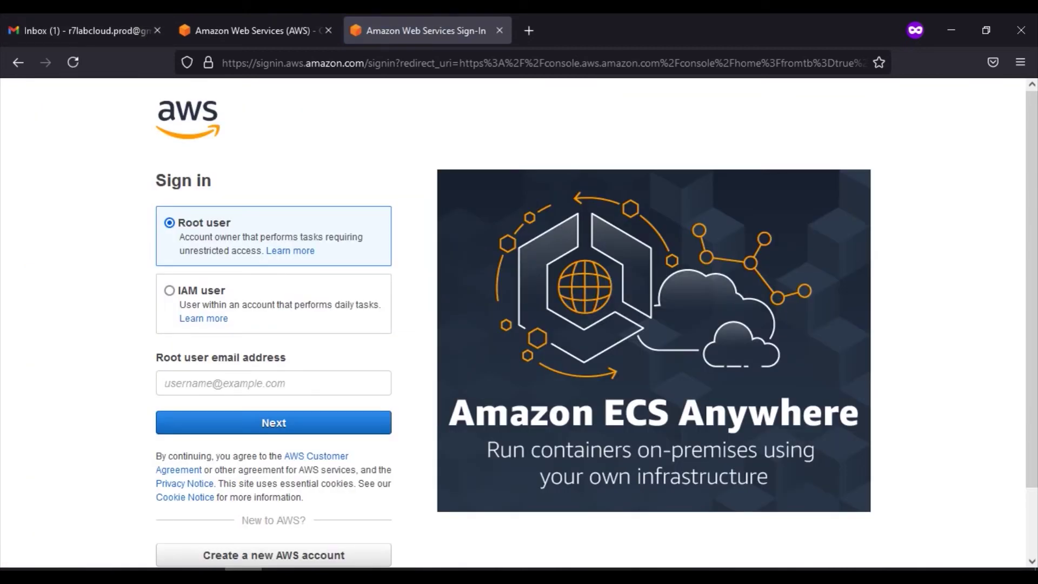
left_click_drag(231, 223, 178, 223)
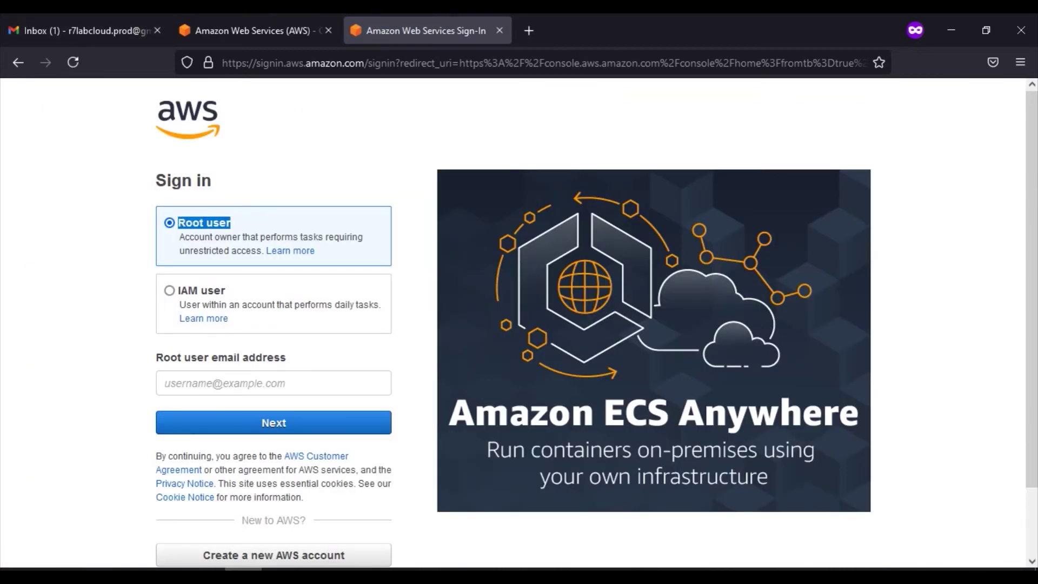